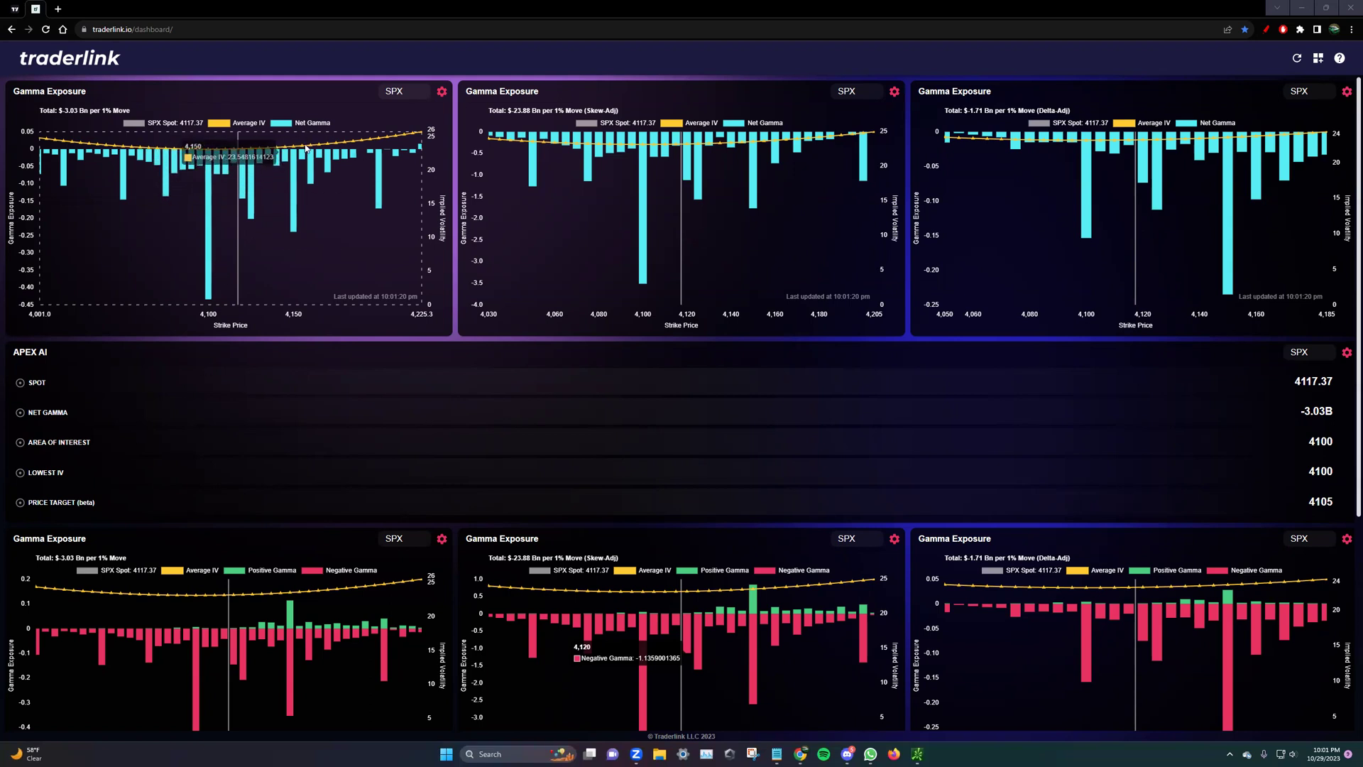
Pan the TradingView SPX chart, nudge the APEX AI panel left, then return to the dashboard
scroll(359, 159, "down", 4)
scroll(438, 429, "up", 4)
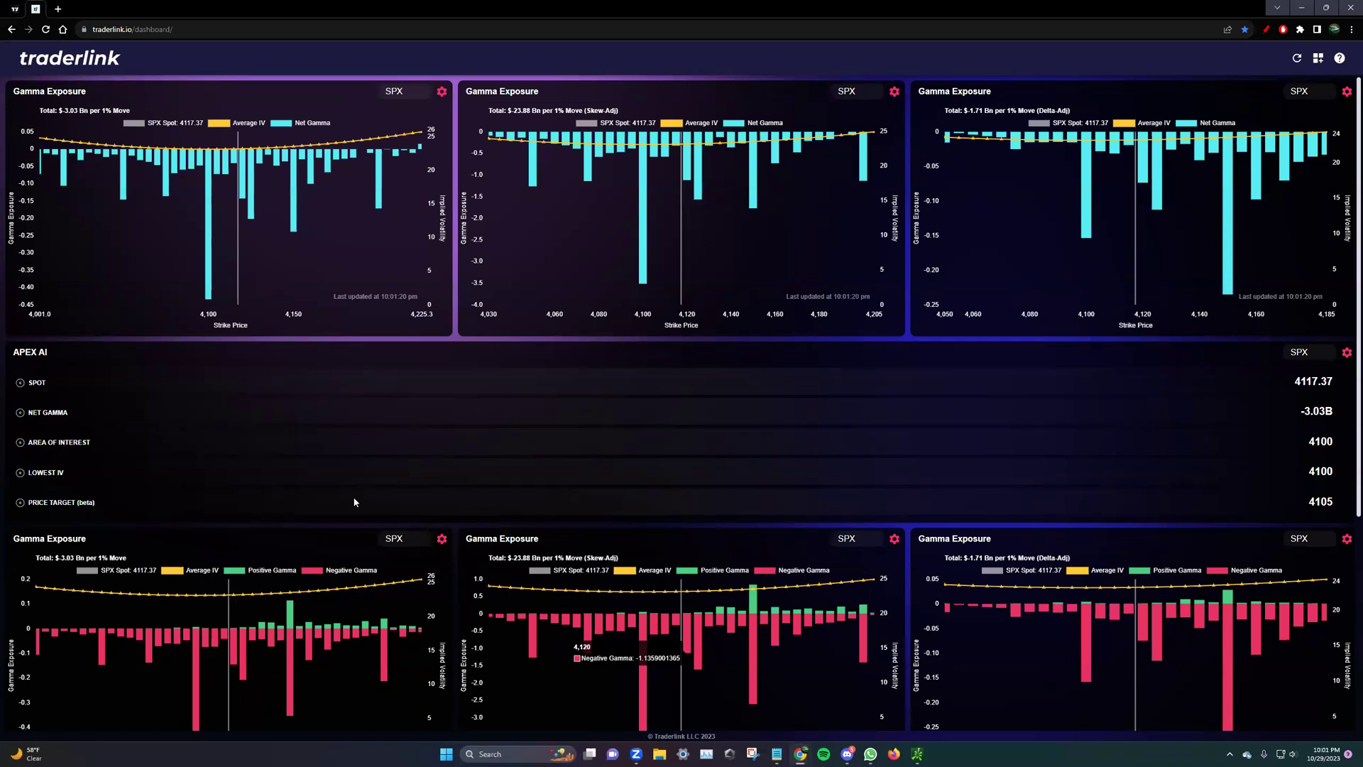
left_click(14, 9)
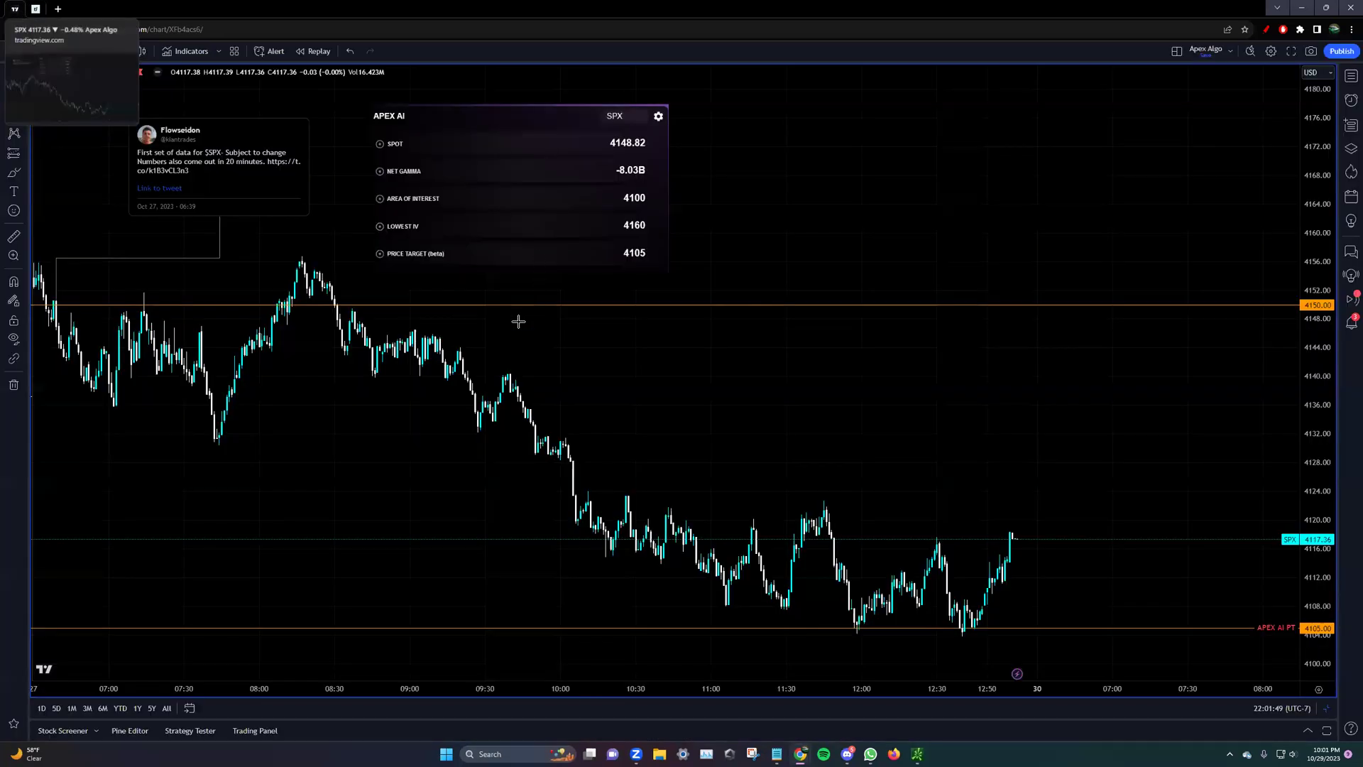
left_click_drag(544, 386, 481, 397)
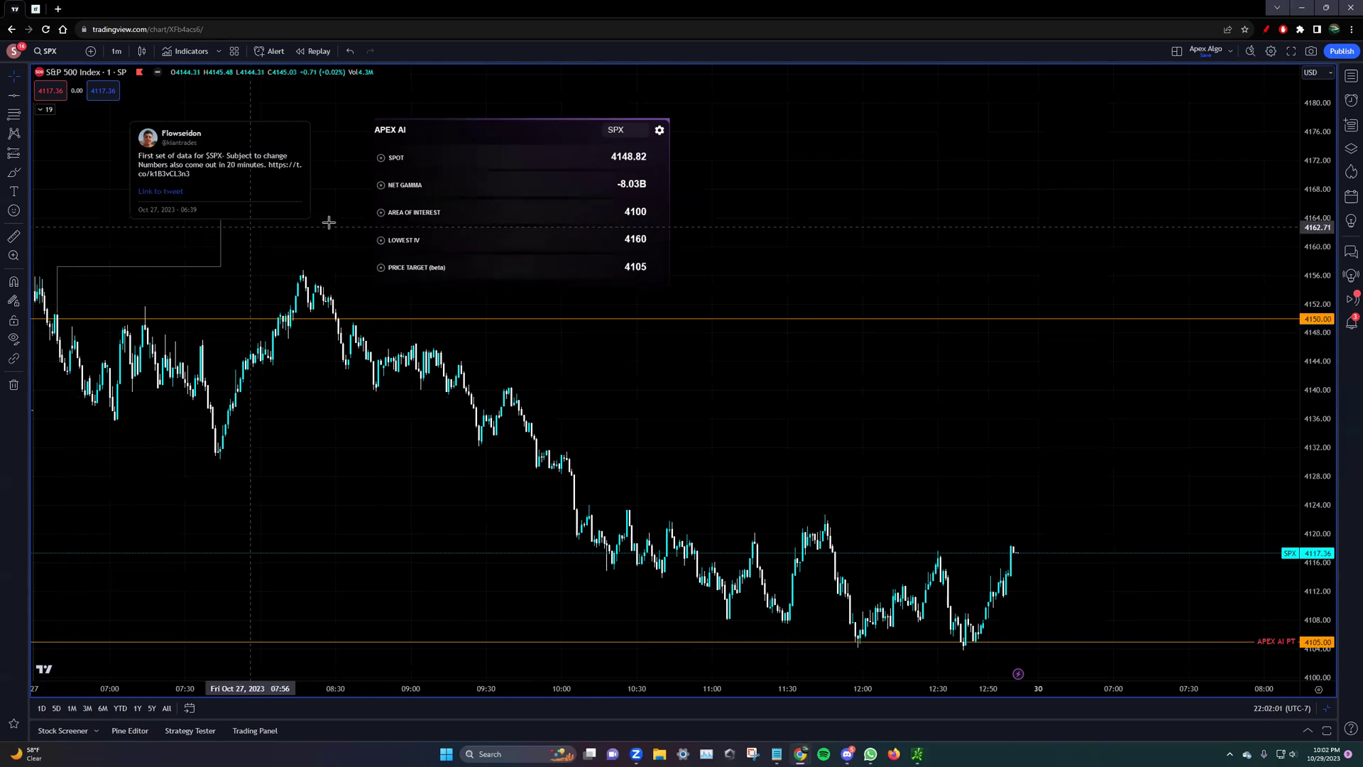
left_click_drag(451, 214, 401, 198)
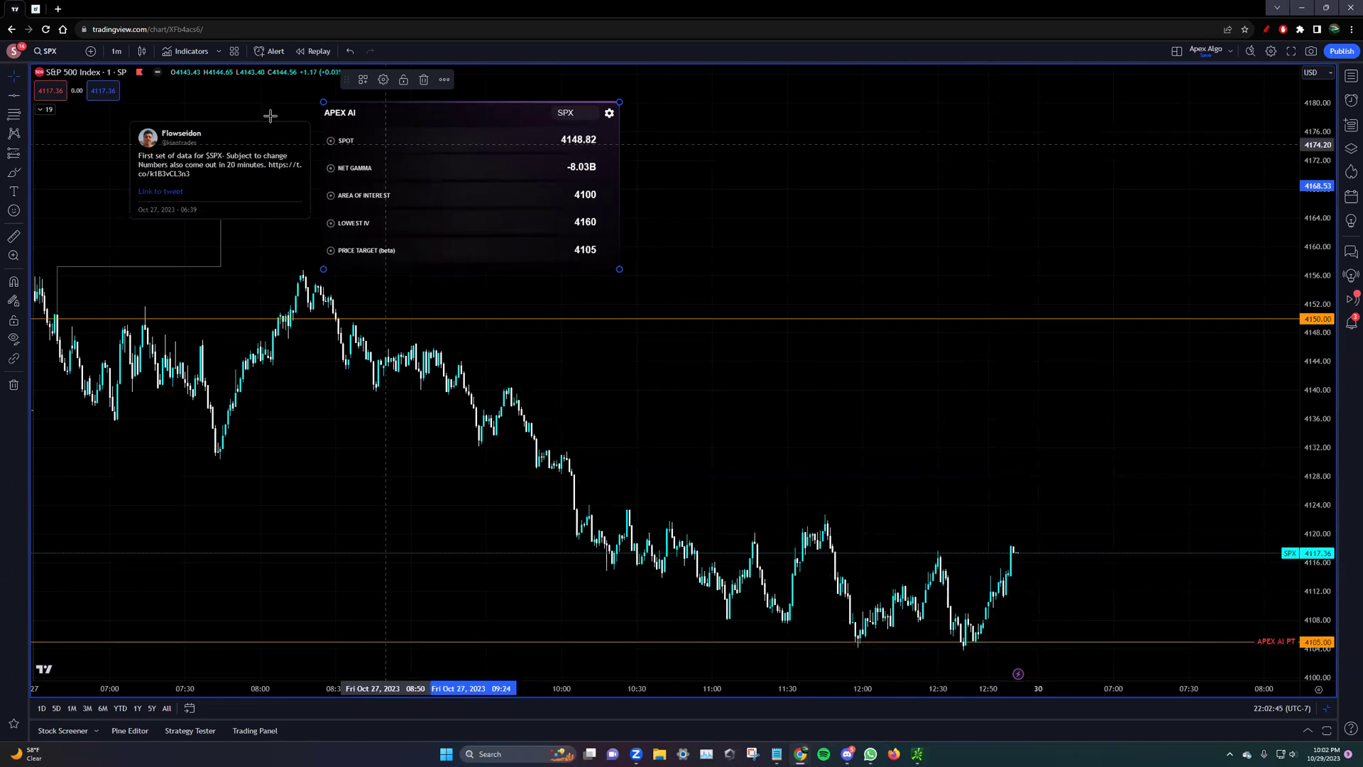
left_click(36, 8)
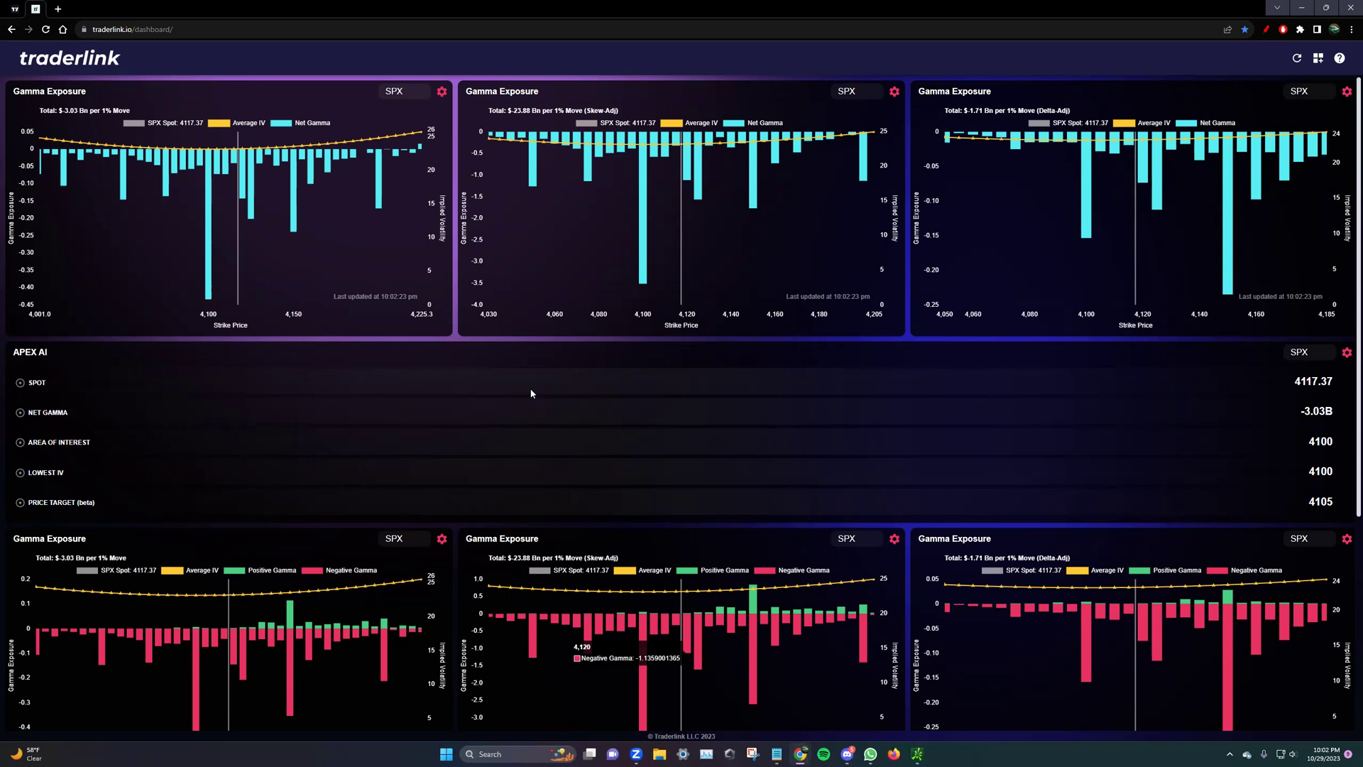
left_click(1265, 29)
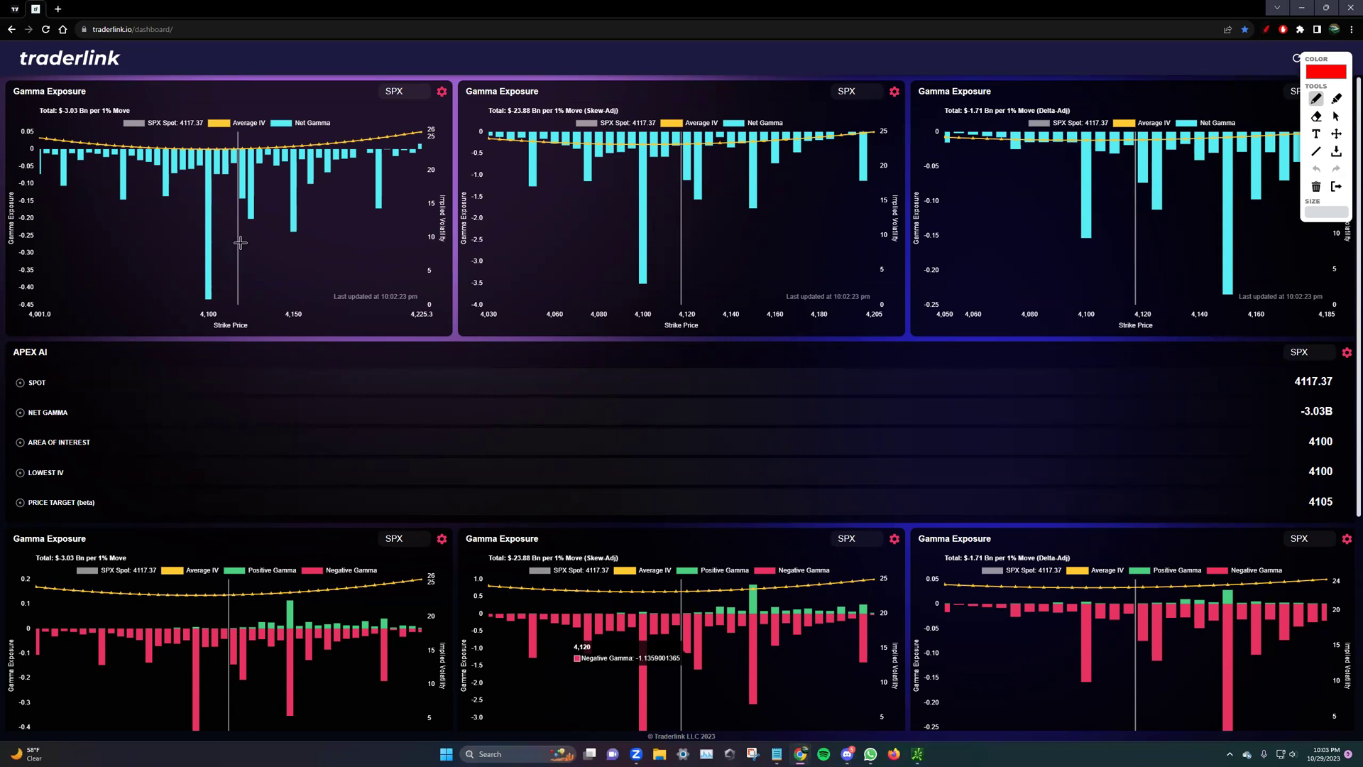
mouse_move(209, 307)
left_mouse_down()
mouse_move(210, 321)
mouse_move(217, 309)
mouse_move(288, 321)
mouse_move(291, 306)
left_mouse_up()
left_click_drag(248, 228, 283, 229)
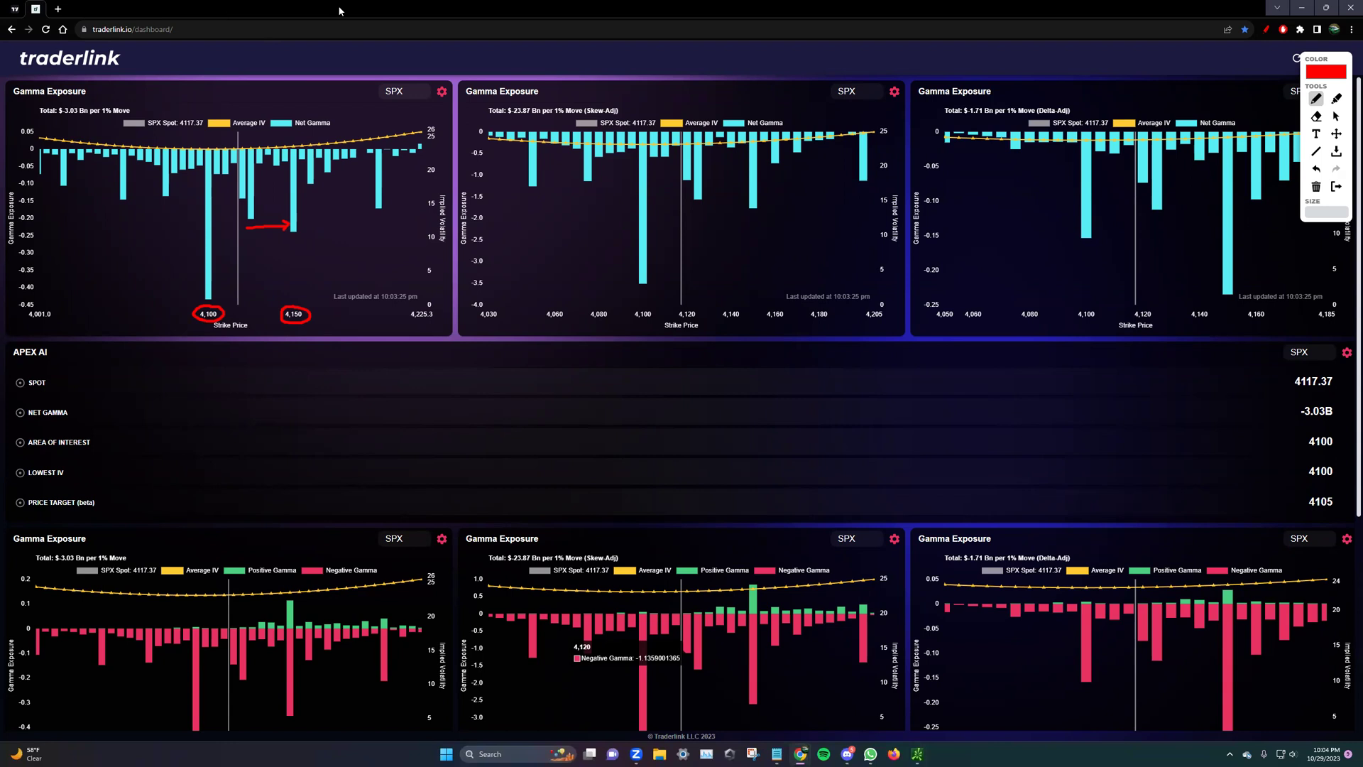
Bring earlier candles into view on the TradingView SPX one-minute chart
left_click(14, 9)
left_click_drag(761, 435, 844, 455)
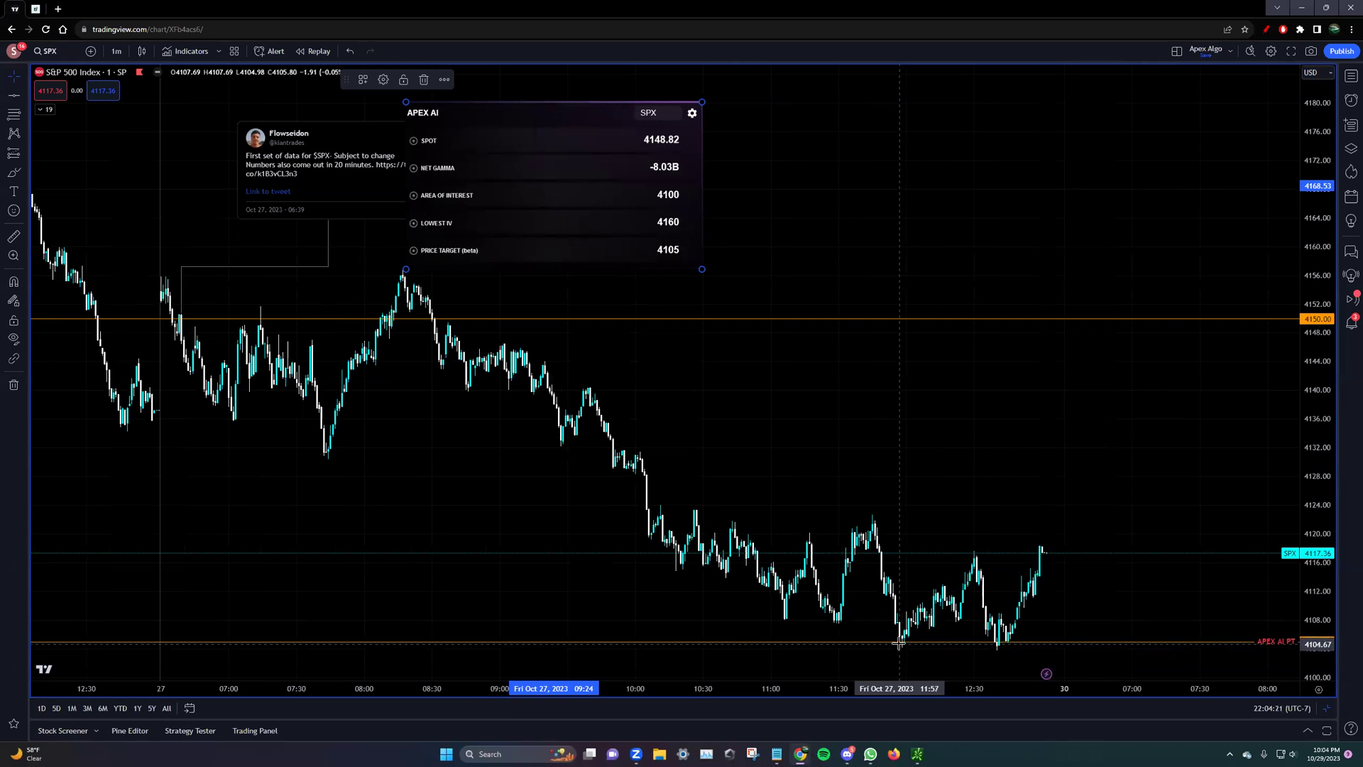
In thinkorswim, compress the option chart's price scale and zoom it to roughly 6:45–8:55
left_click(918, 754)
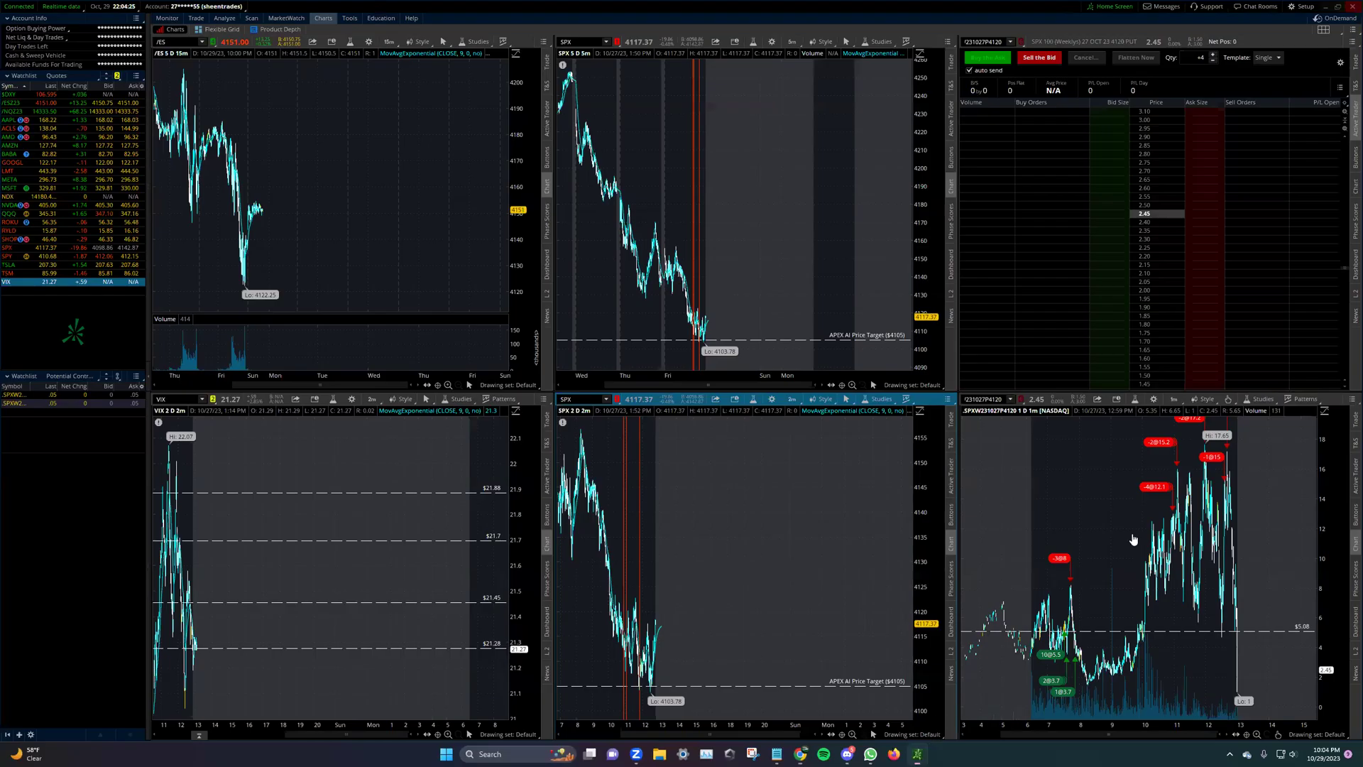
left_click_drag(1320, 533, 1320, 550)
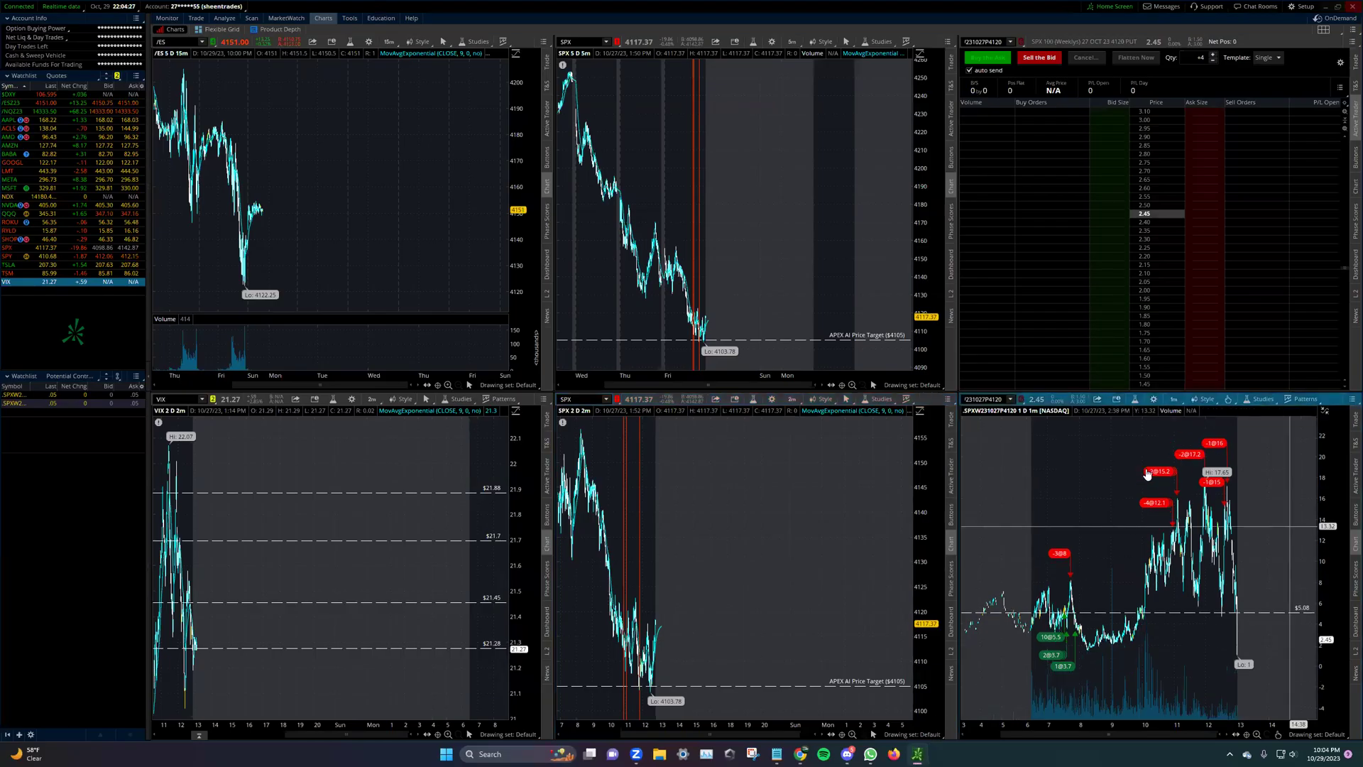
middle_click(1049, 436)
left_click(1079, 450)
left_click_drag(1022, 424, 1273, 692)
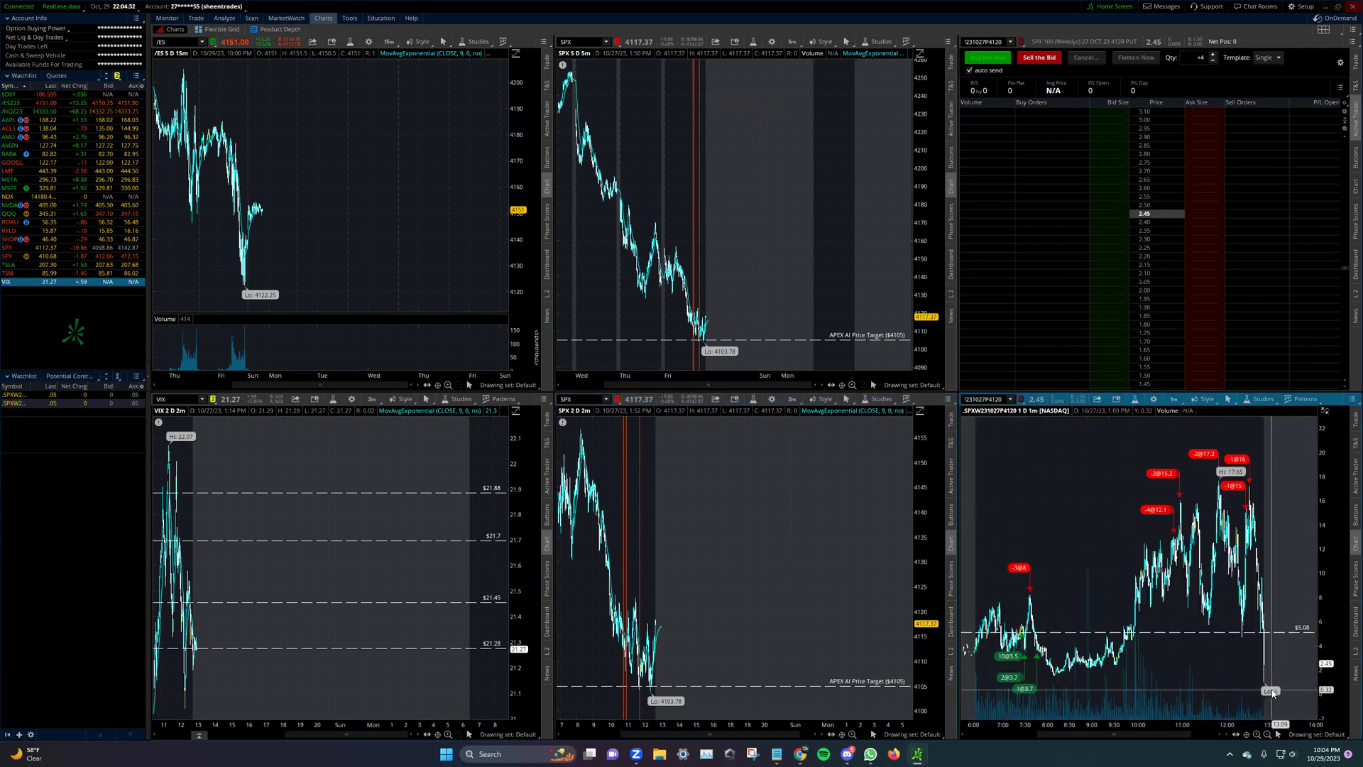
left_click_drag(1091, 426, 1027, 654)
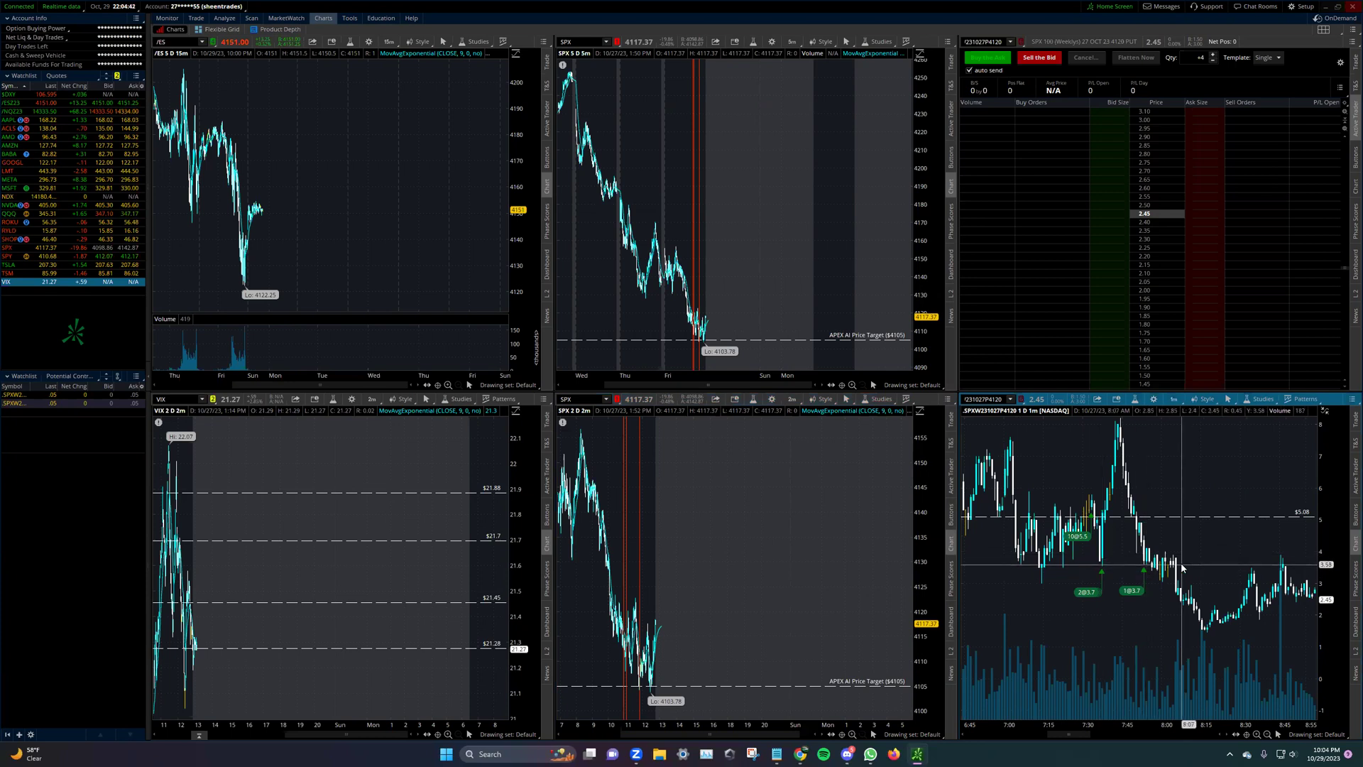
Rezoom the option chart to about 7:15–10:00 and widen its price range
scroll(1164, 617, "down", 3)
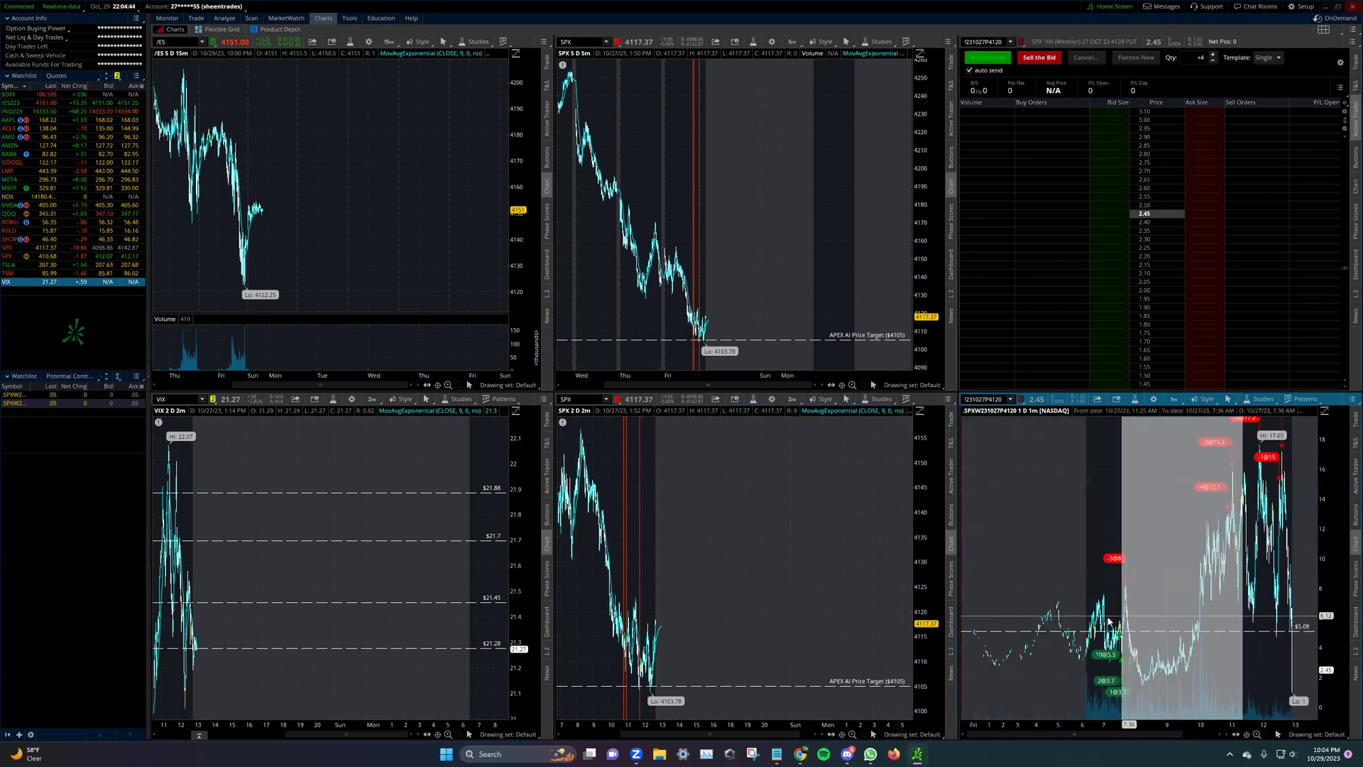
left_click_drag(1246, 625, 1106, 612)
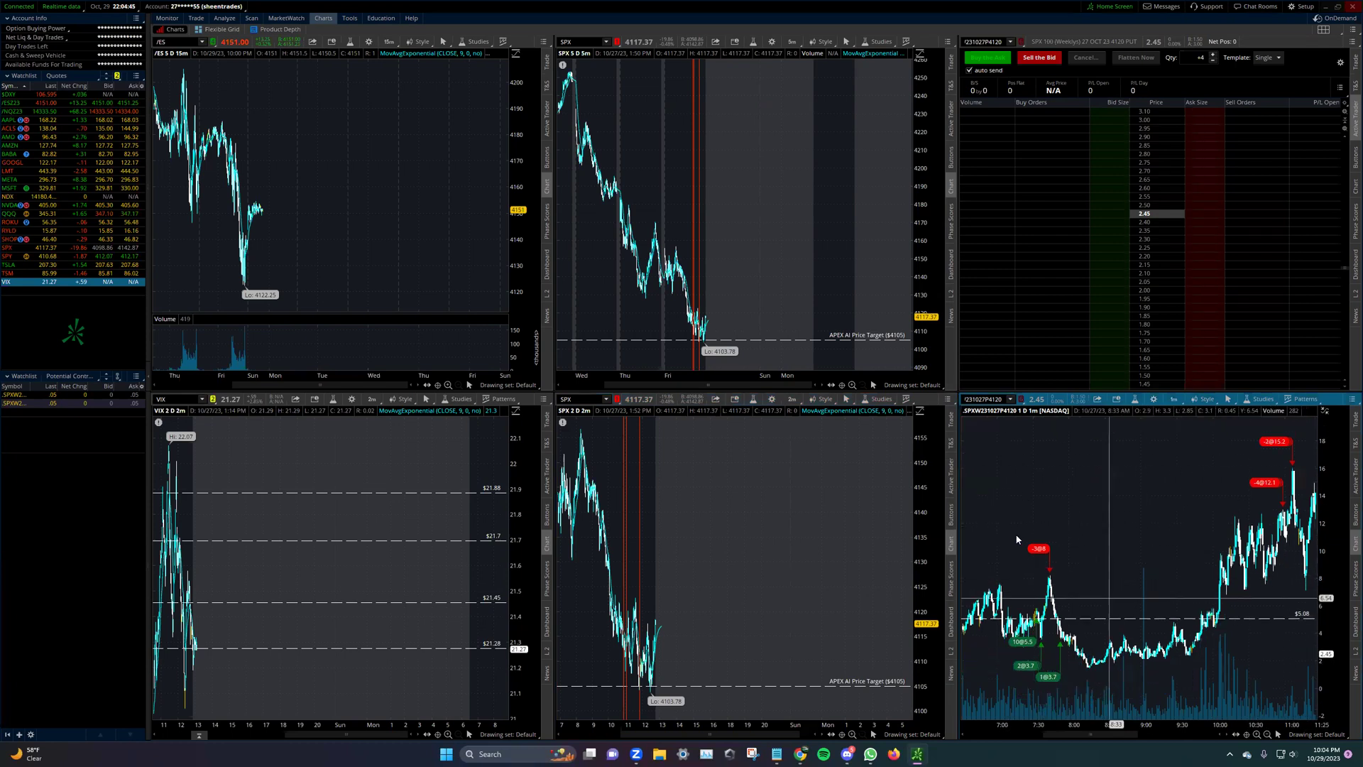
left_click_drag(1015, 534, 1221, 694)
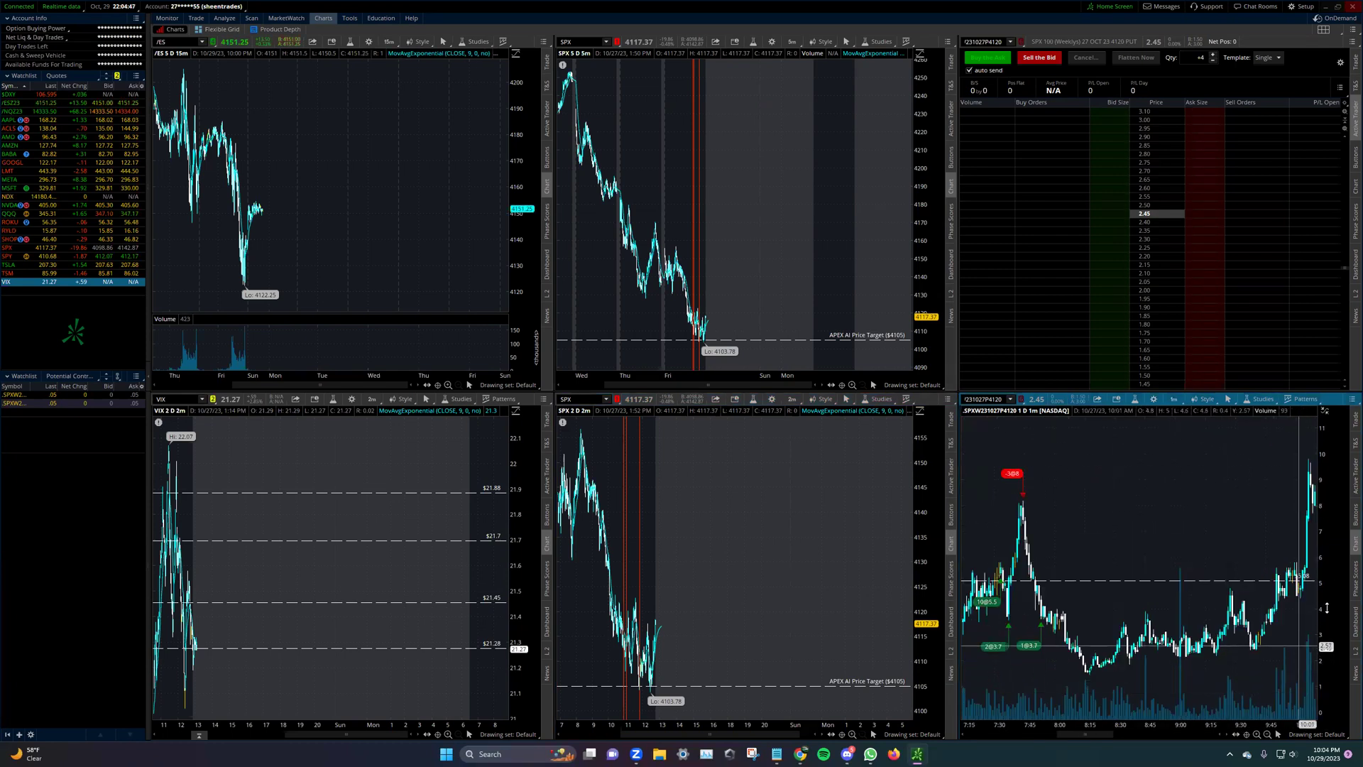
left_click_drag(1318, 656, 1318, 641)
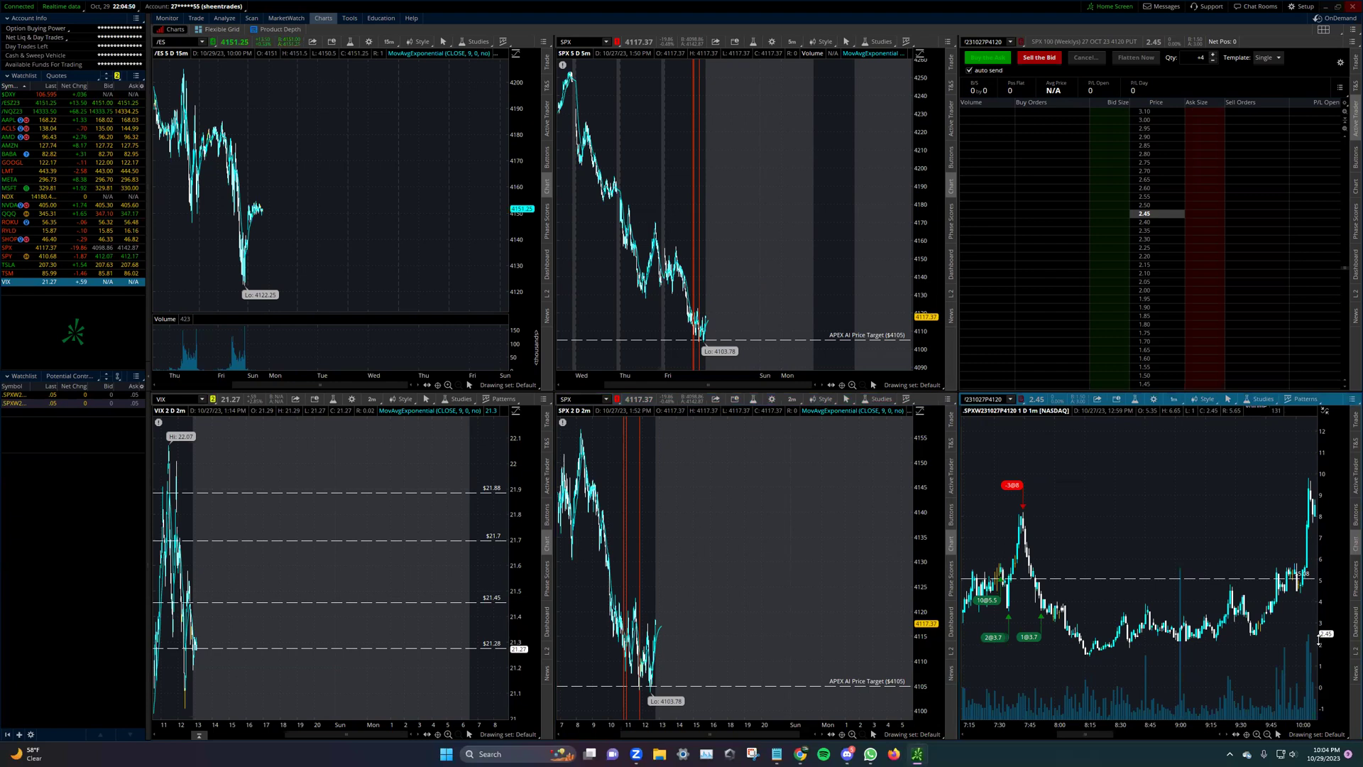
left_click_drag(1328, 568, 1330, 544)
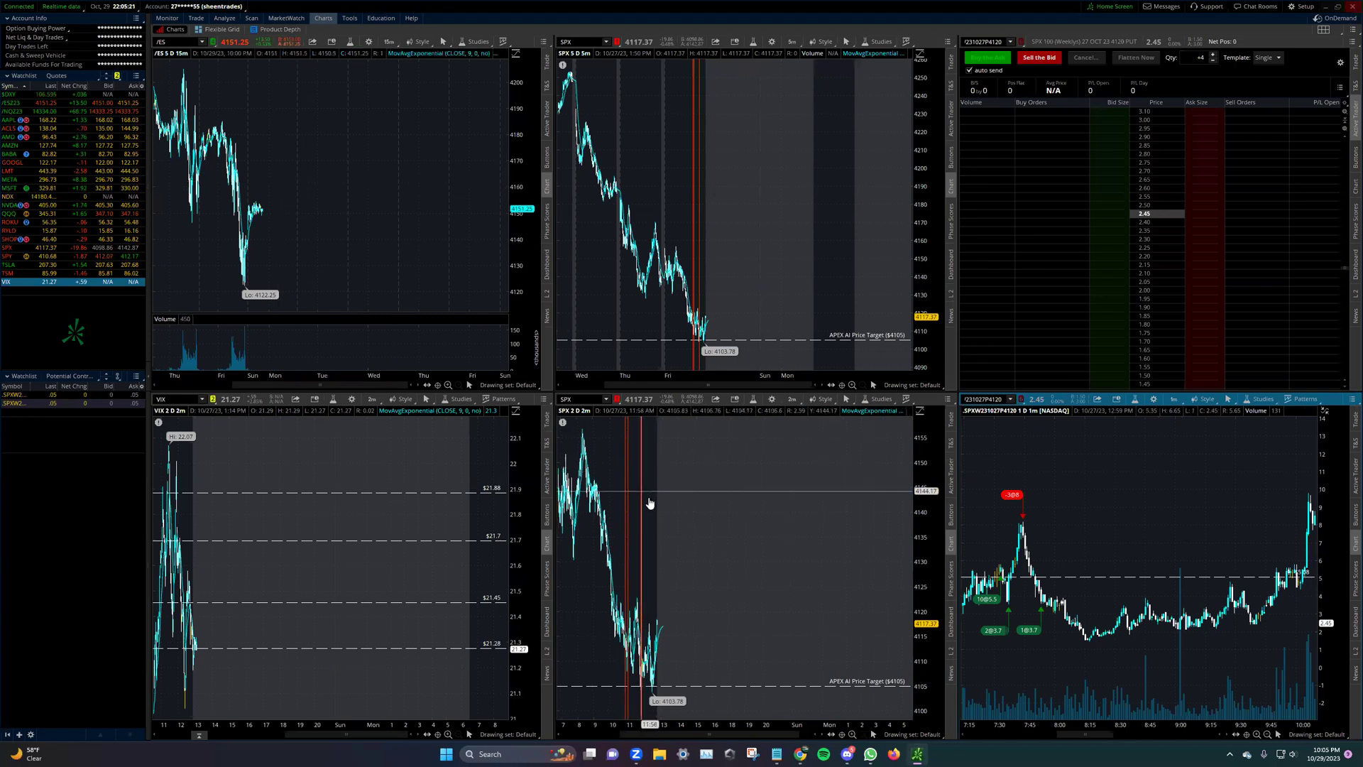
Zoom the lower SPX chart to 10/27 late morning and the option chart to its midday trades
scroll(660, 497, "up", 5)
left_click_drag(664, 497, 785, 501)
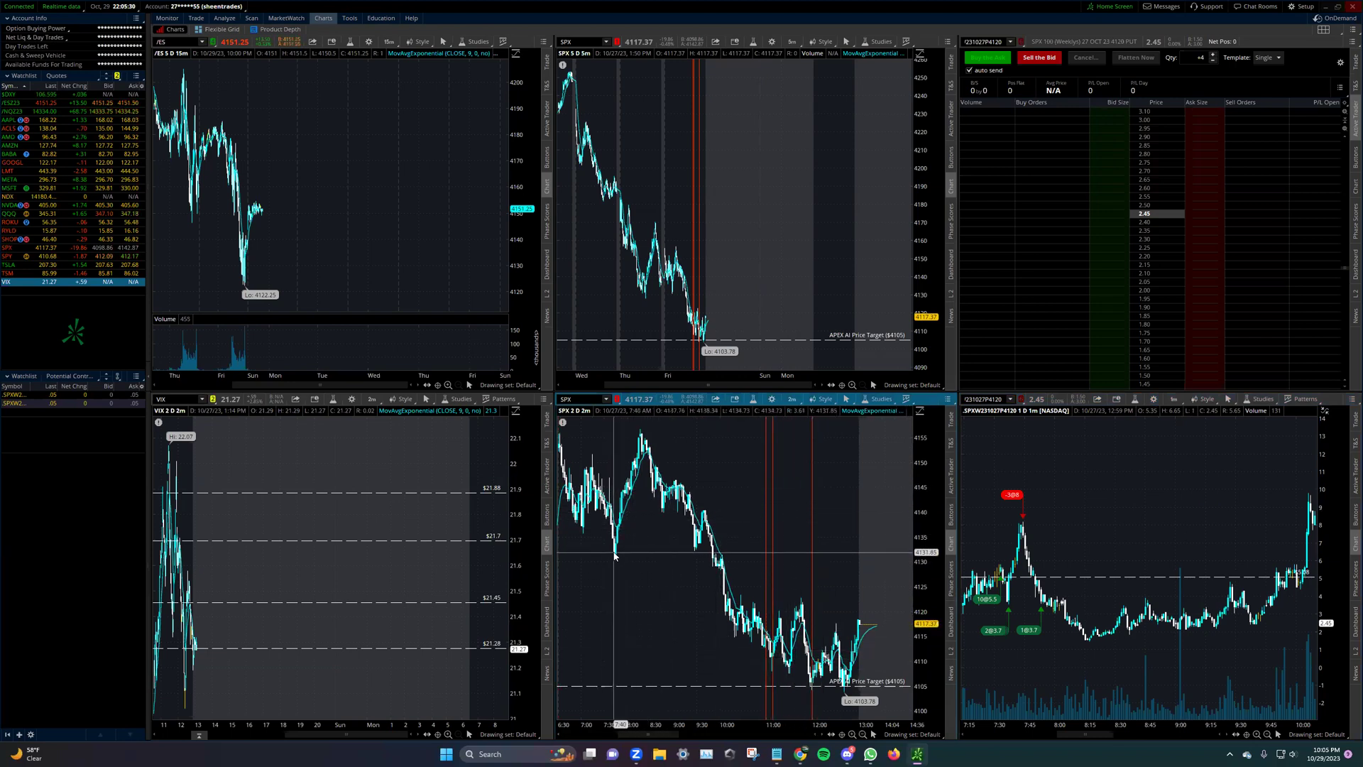
scroll(807, 577, "down", 3)
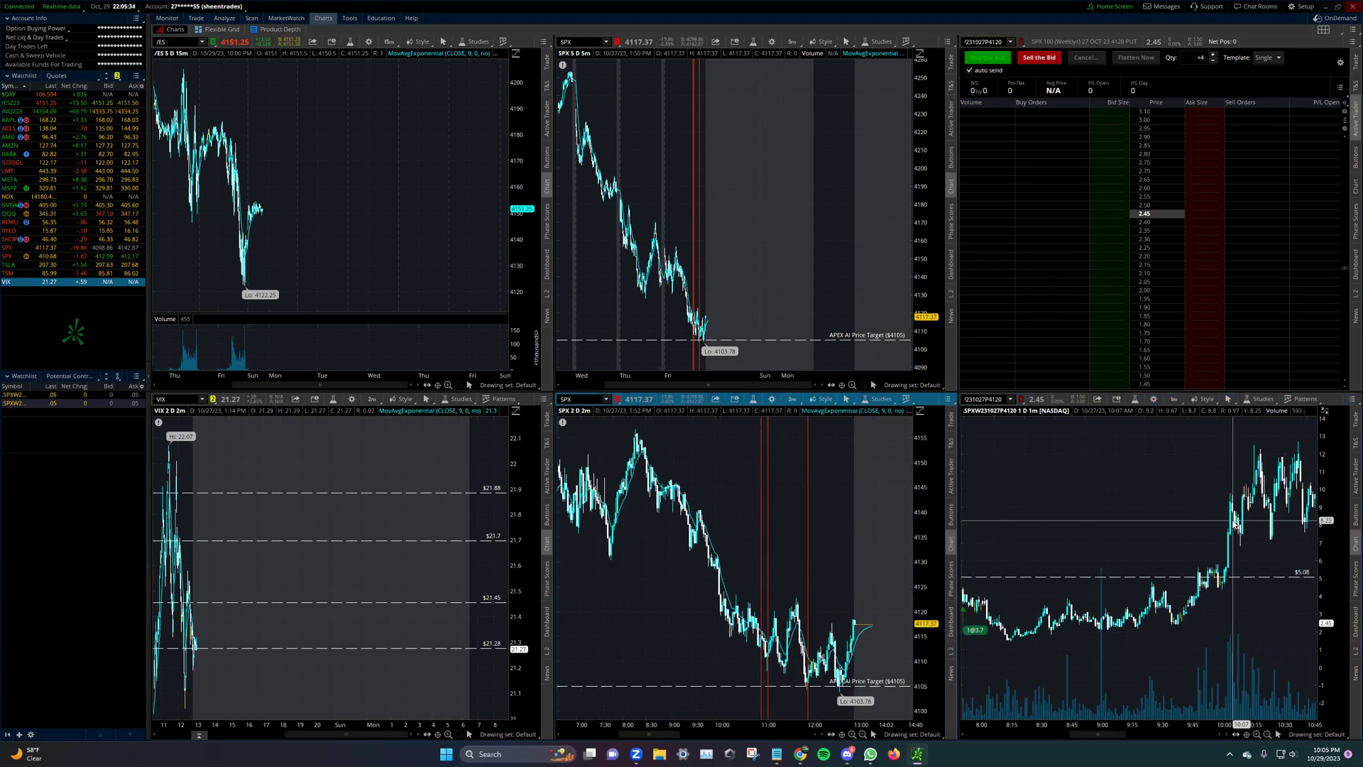
scroll(1148, 637, "down", 3)
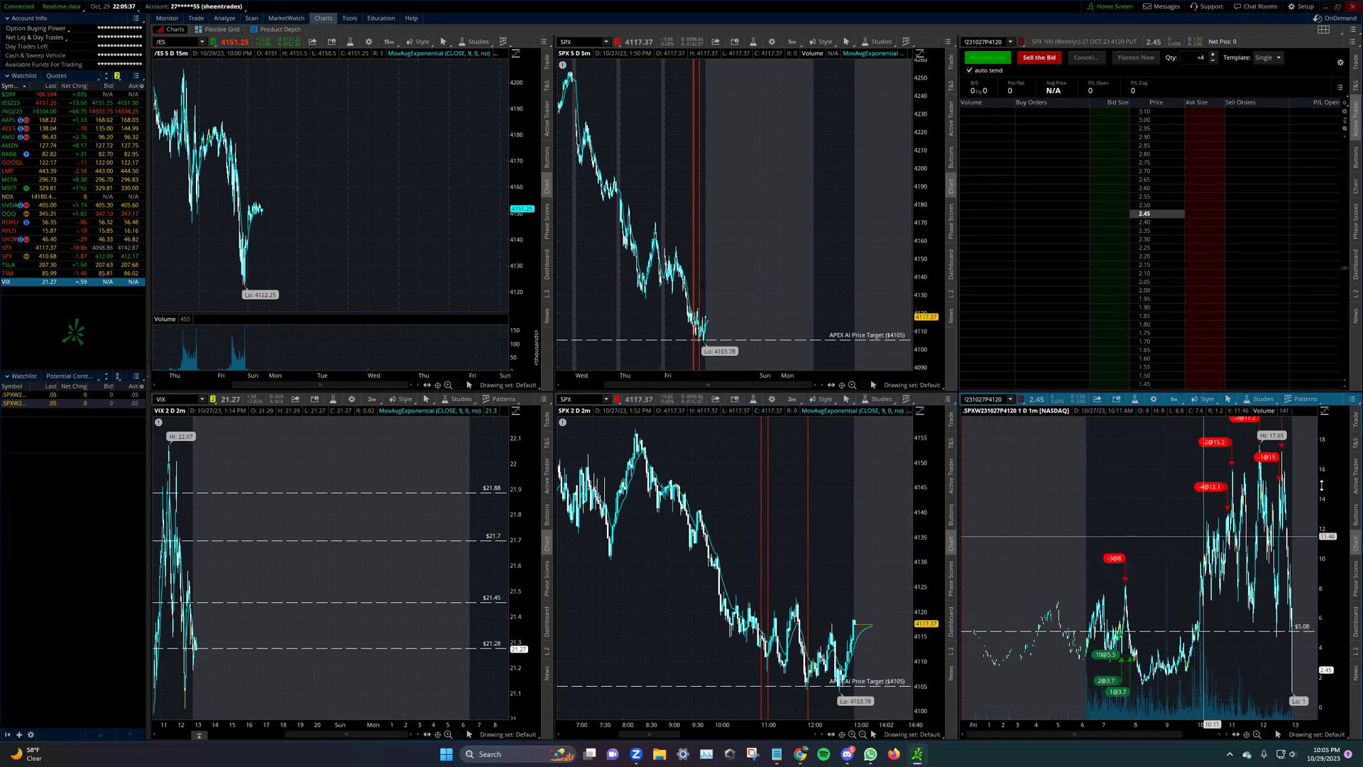
mouse_move(1322, 485)
left_mouse_down()
mouse_move(1151, 419)
mouse_move(1314, 625)
left_mouse_up()
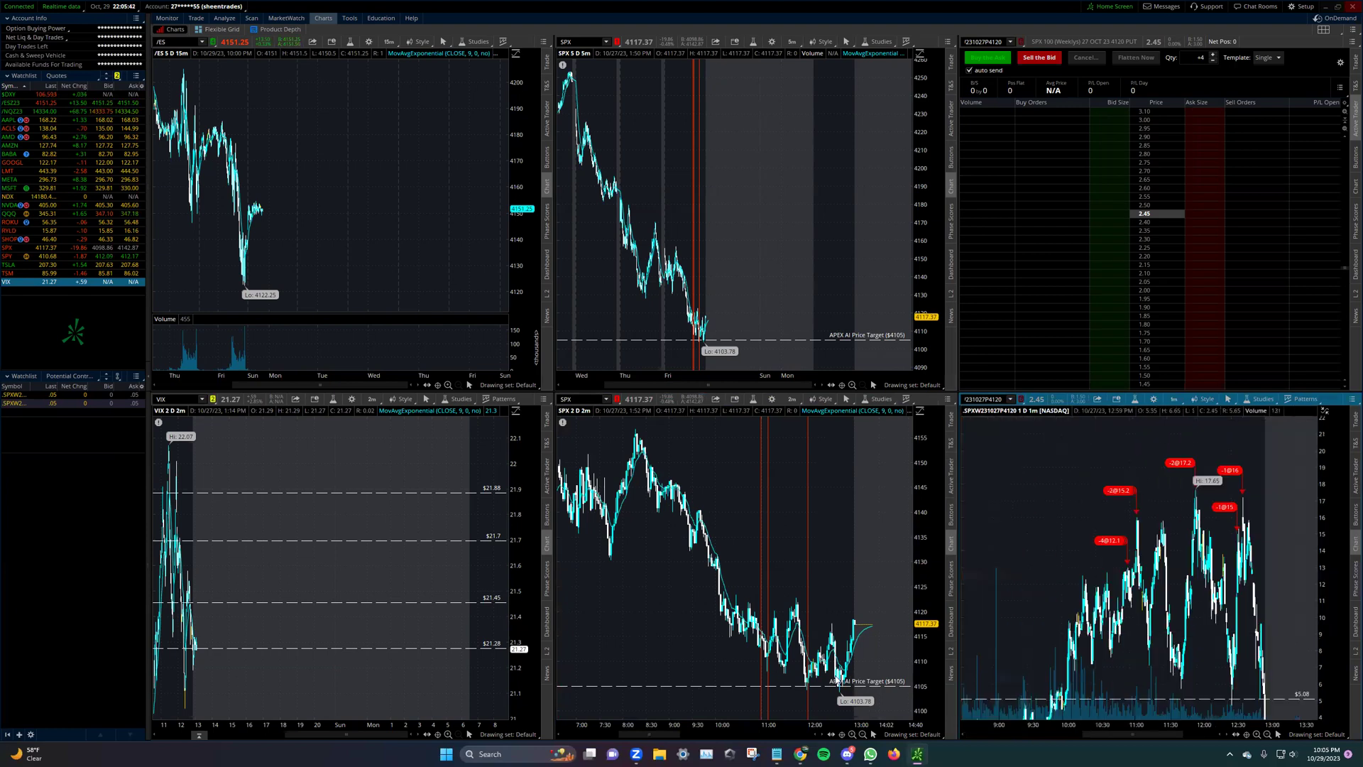
left_click_drag(898, 429, 724, 714)
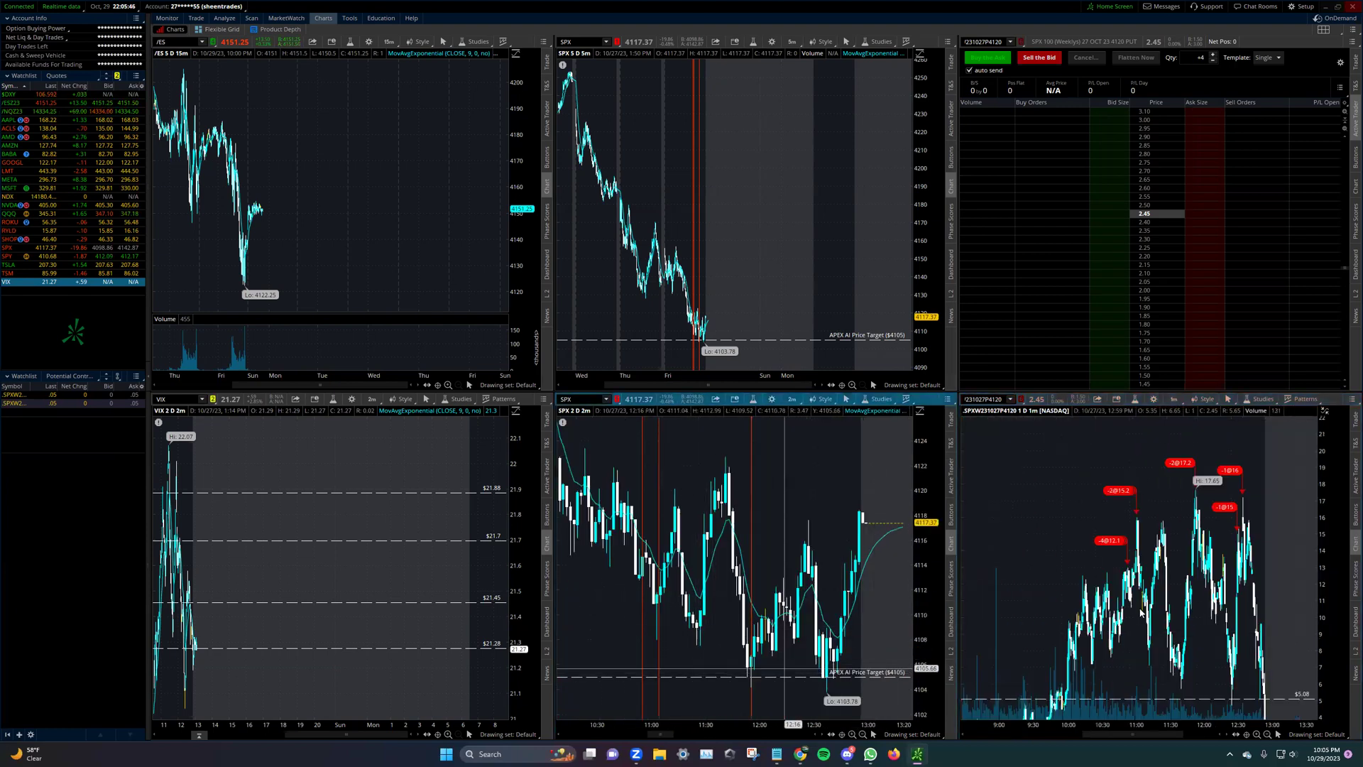
left_click_drag(1148, 495, 1225, 504)
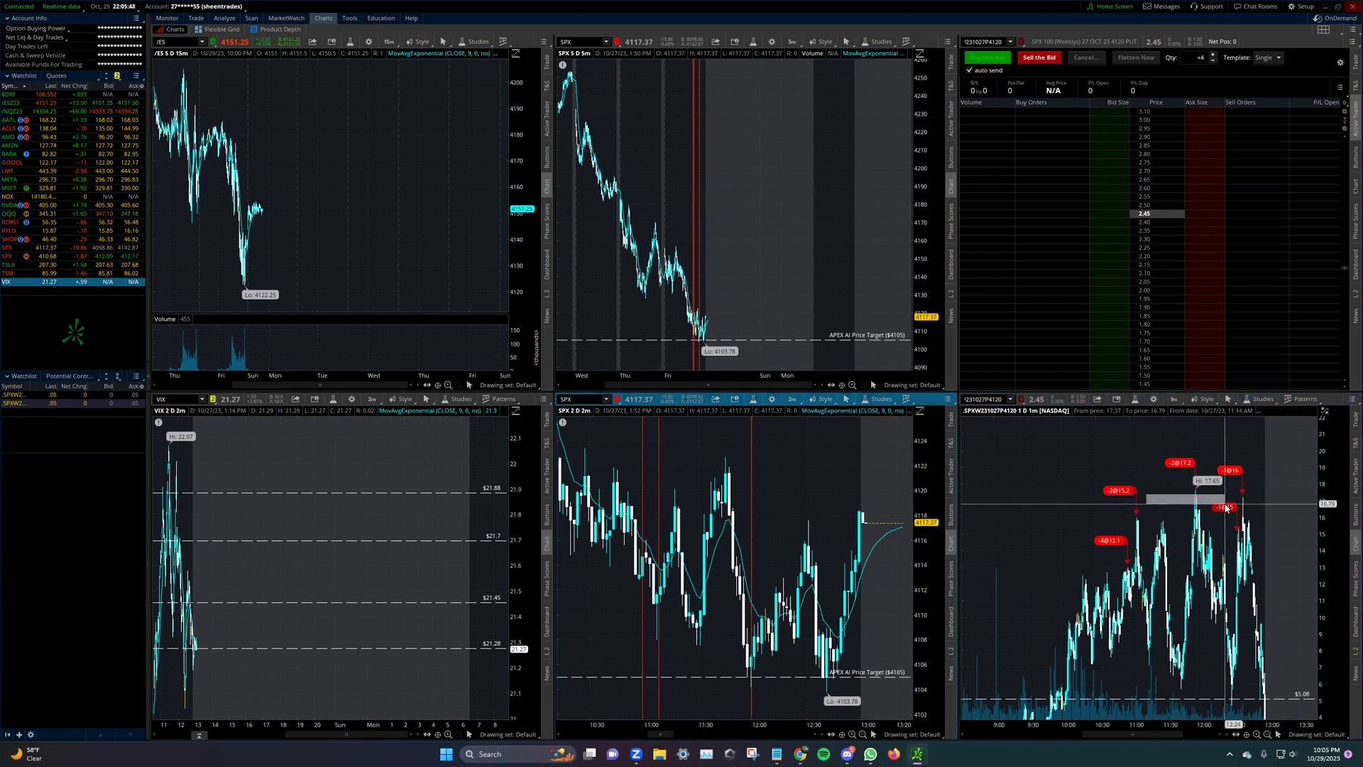
left_click_drag(1226, 507, 1253, 578)
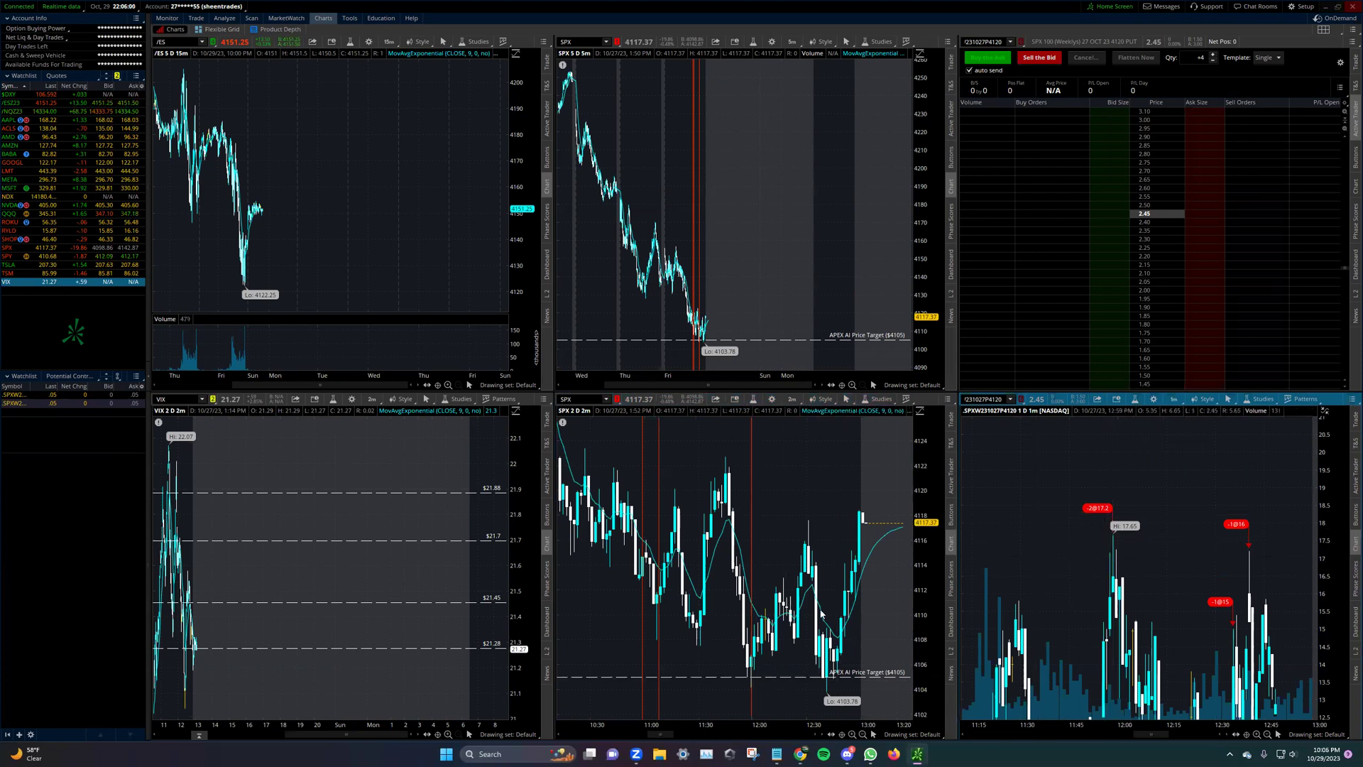
Stretch the SPX 2-minute price scale to show the 4103.78 low under the $4105 line
left_click_drag(925, 564, 917, 586)
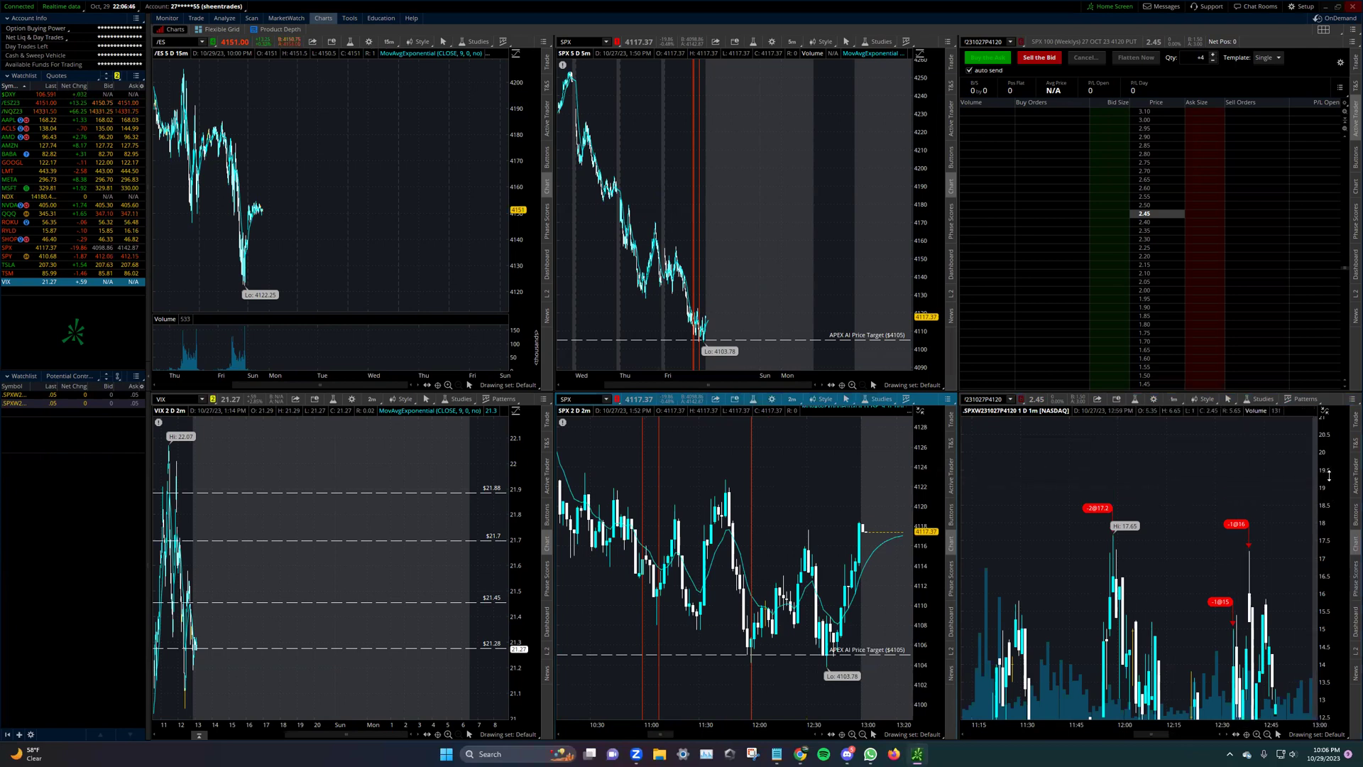
Widen the option chart to earlier morning trades and zoom the SPX chart out to several sessions
left_click_drag(1336, 539, 1327, 632)
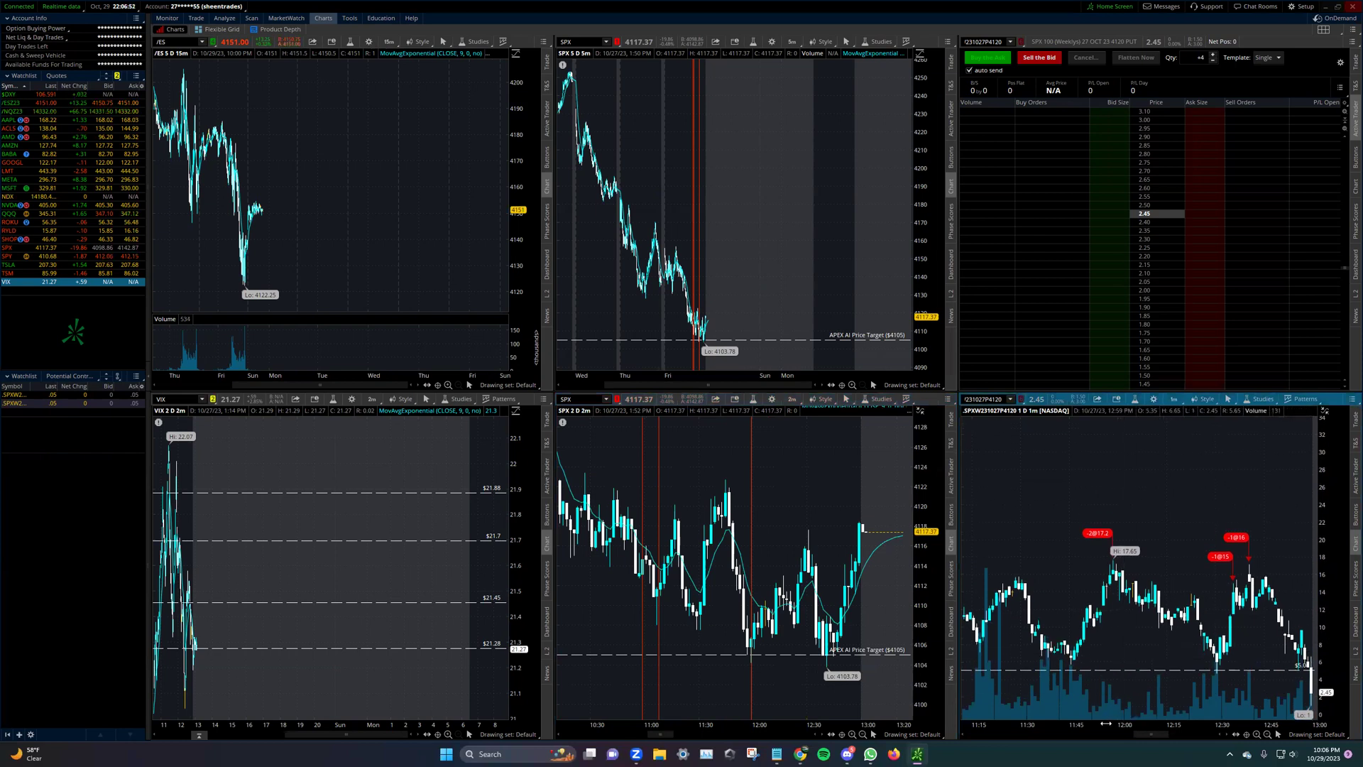
left_click_drag(1264, 724, 1152, 725)
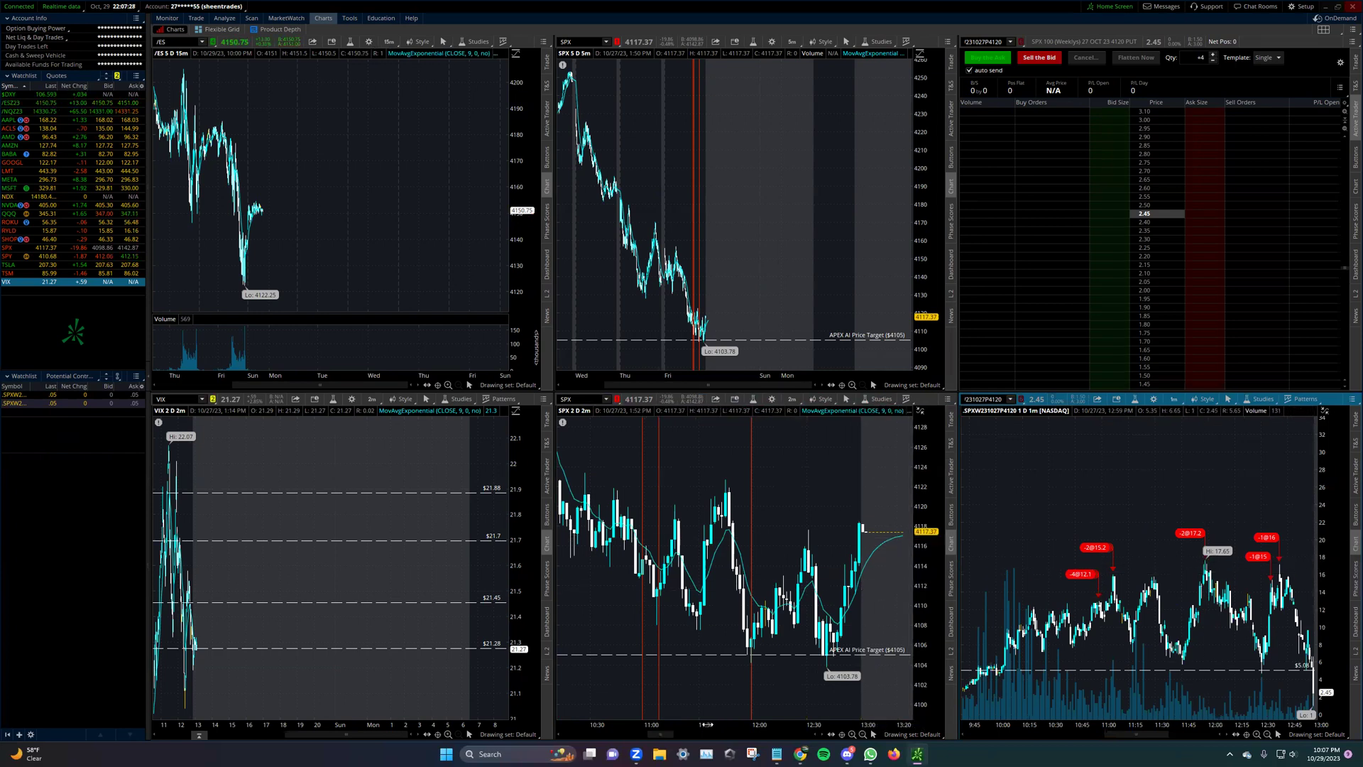
left_click_drag(707, 724, 838, 724)
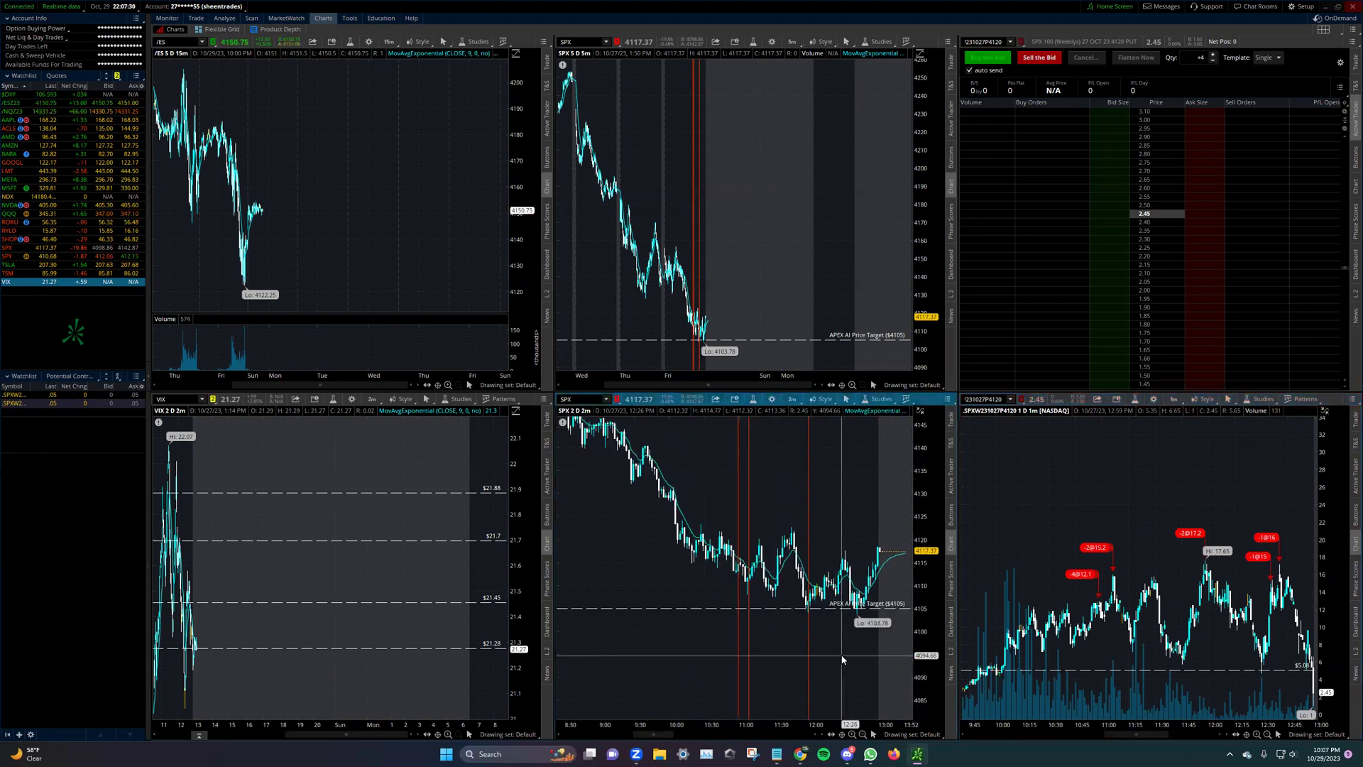
scroll(842, 660, "down", 3)
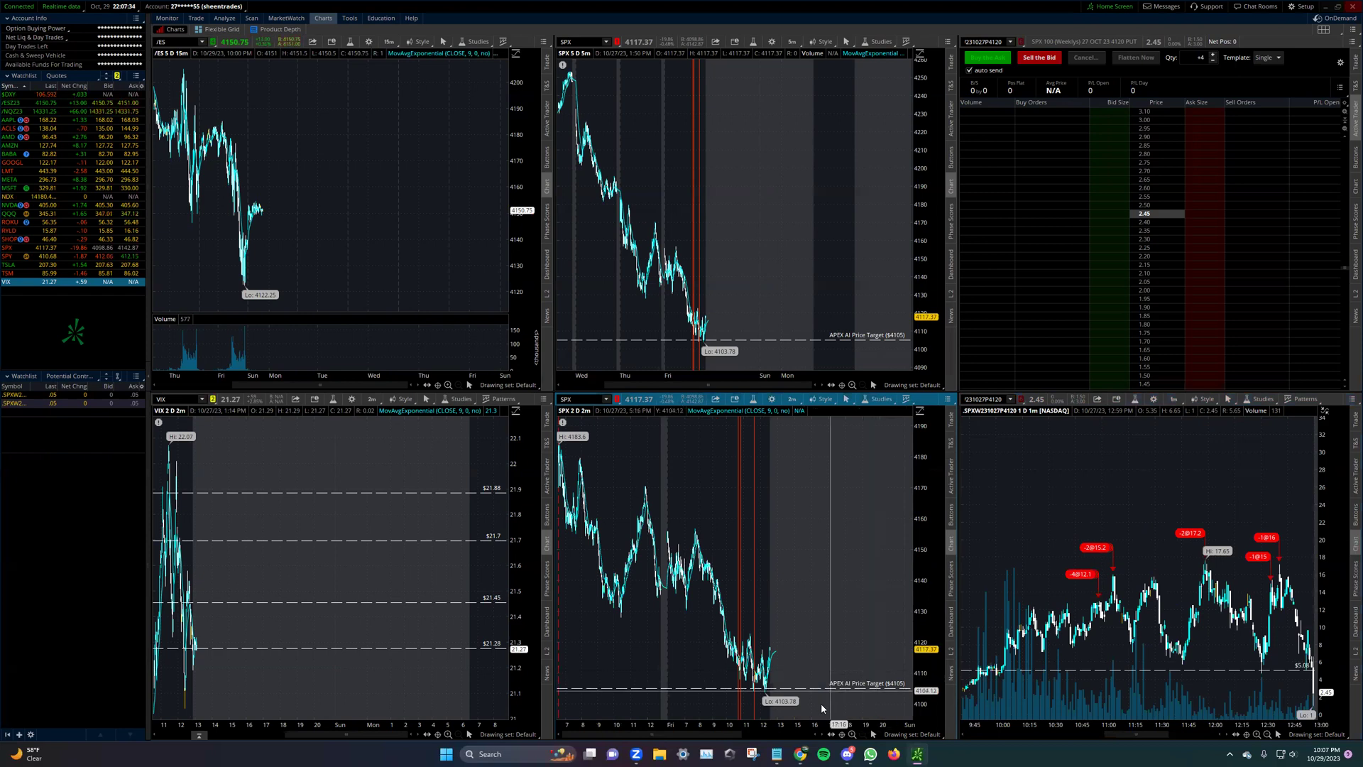
mouse_move(800, 754)
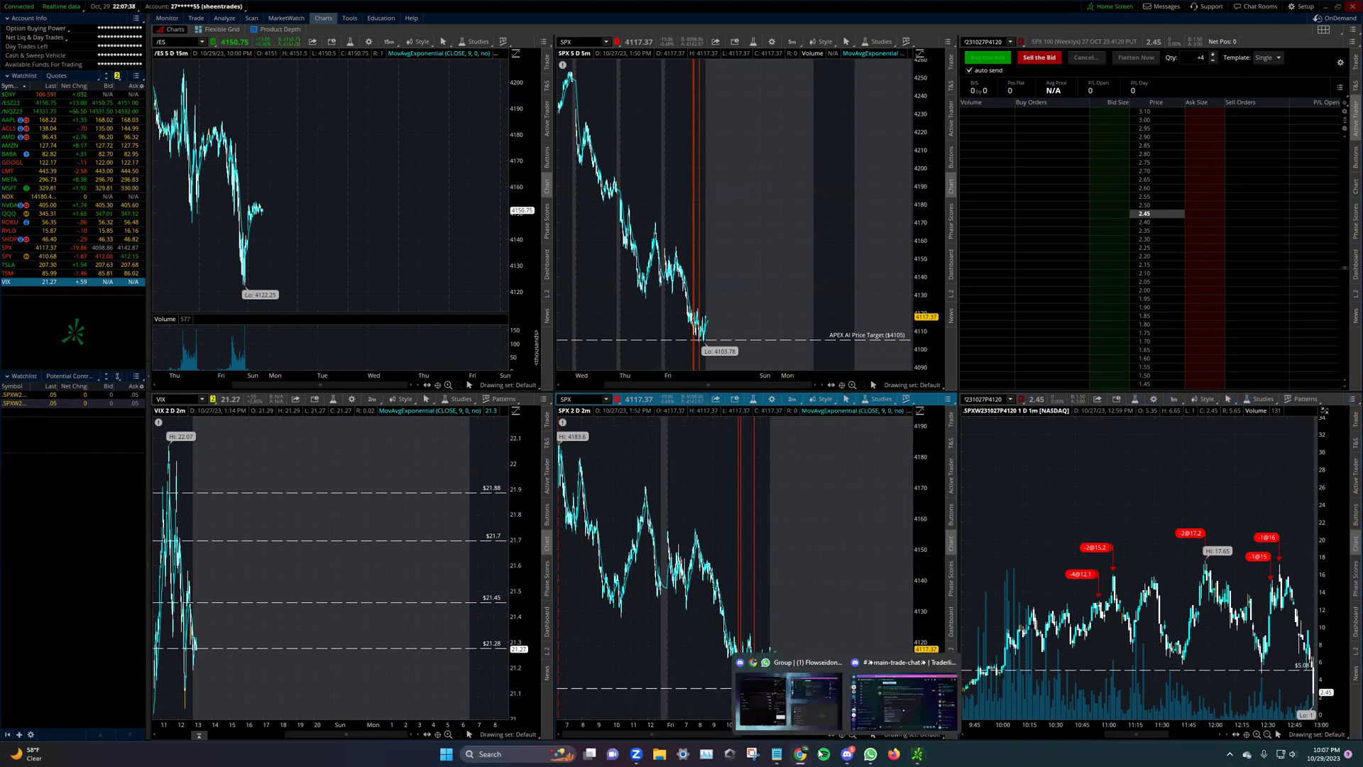
Return to the Apex Dashboard and scroll to the Delta, Vanna and Charm Exposure charts
left_click(717, 699)
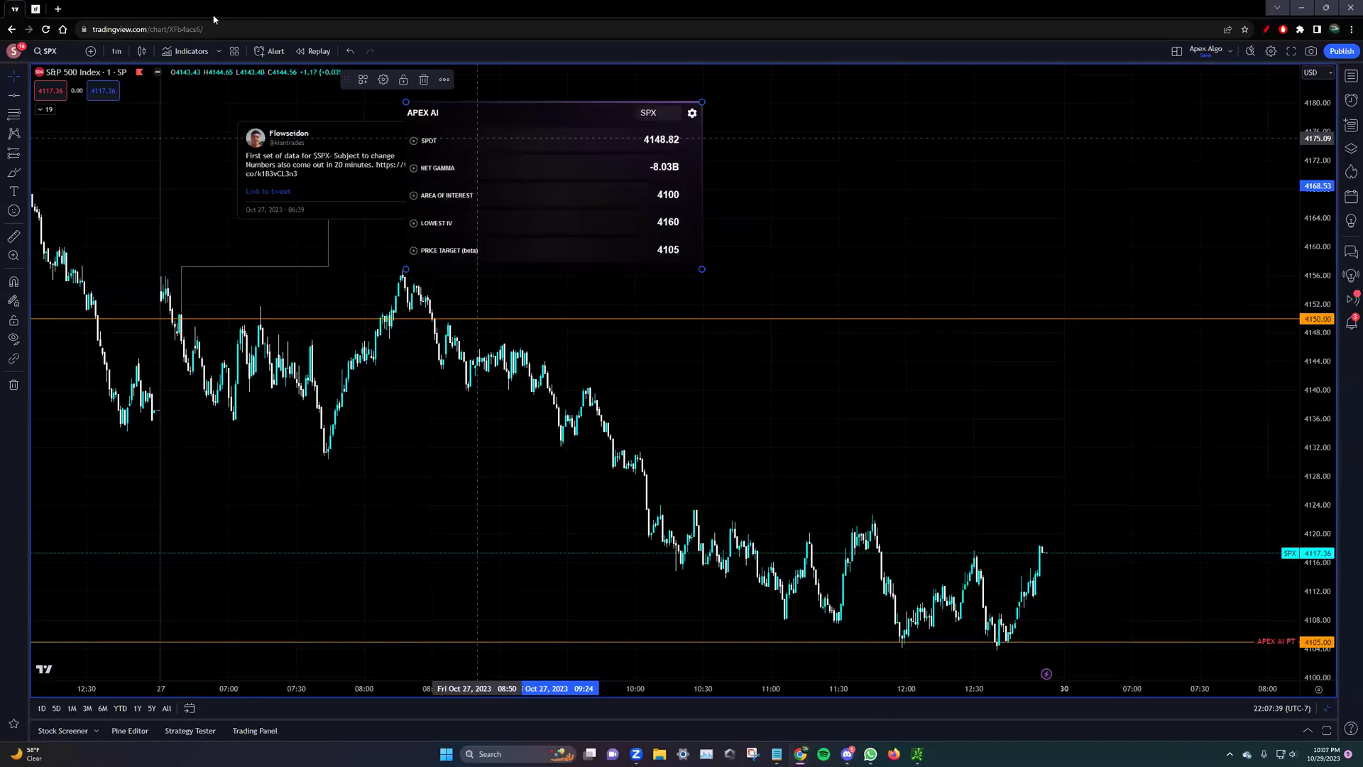
left_click(39, 10)
scroll(565, 426, "down", 5)
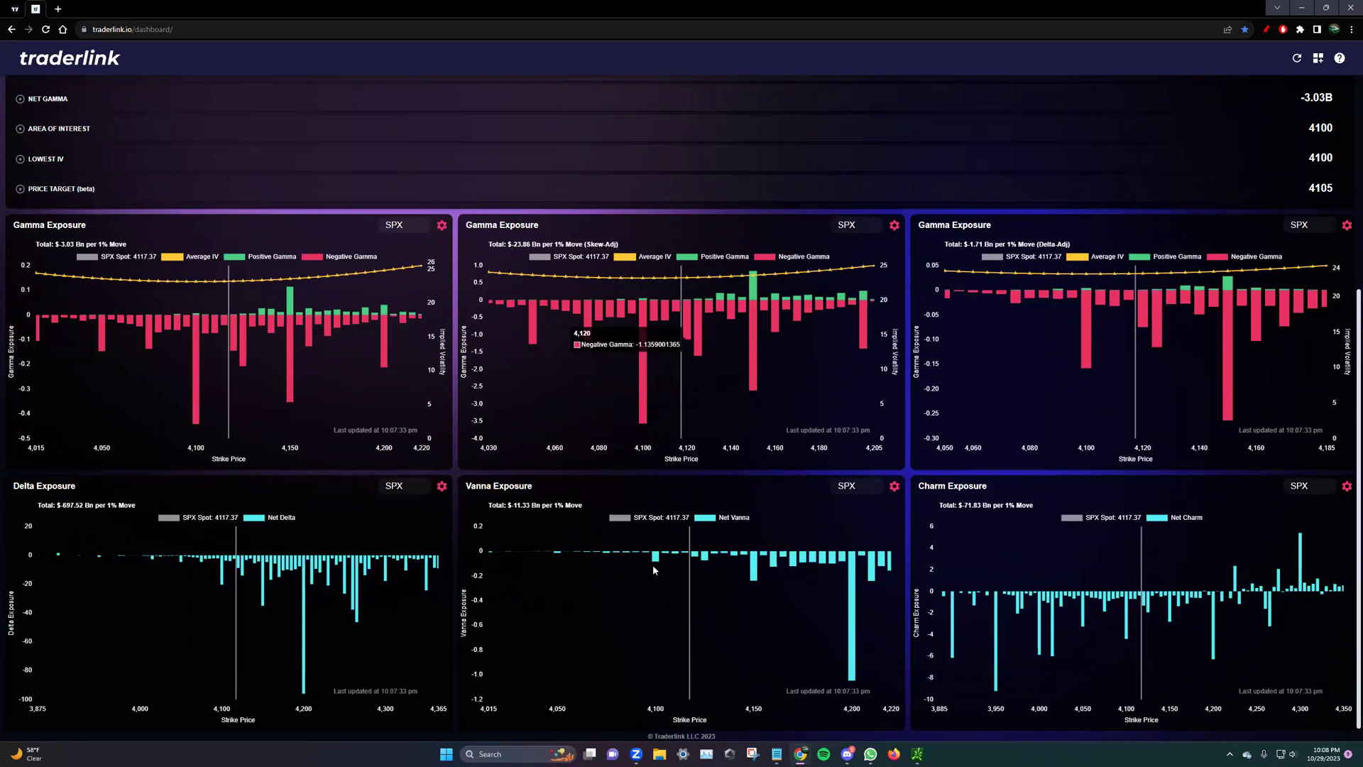
Zoom the Vanna Exposure chart in and out, then scroll to the net gamma charts and APEX AI figures
scroll(661, 565, "up", 3)
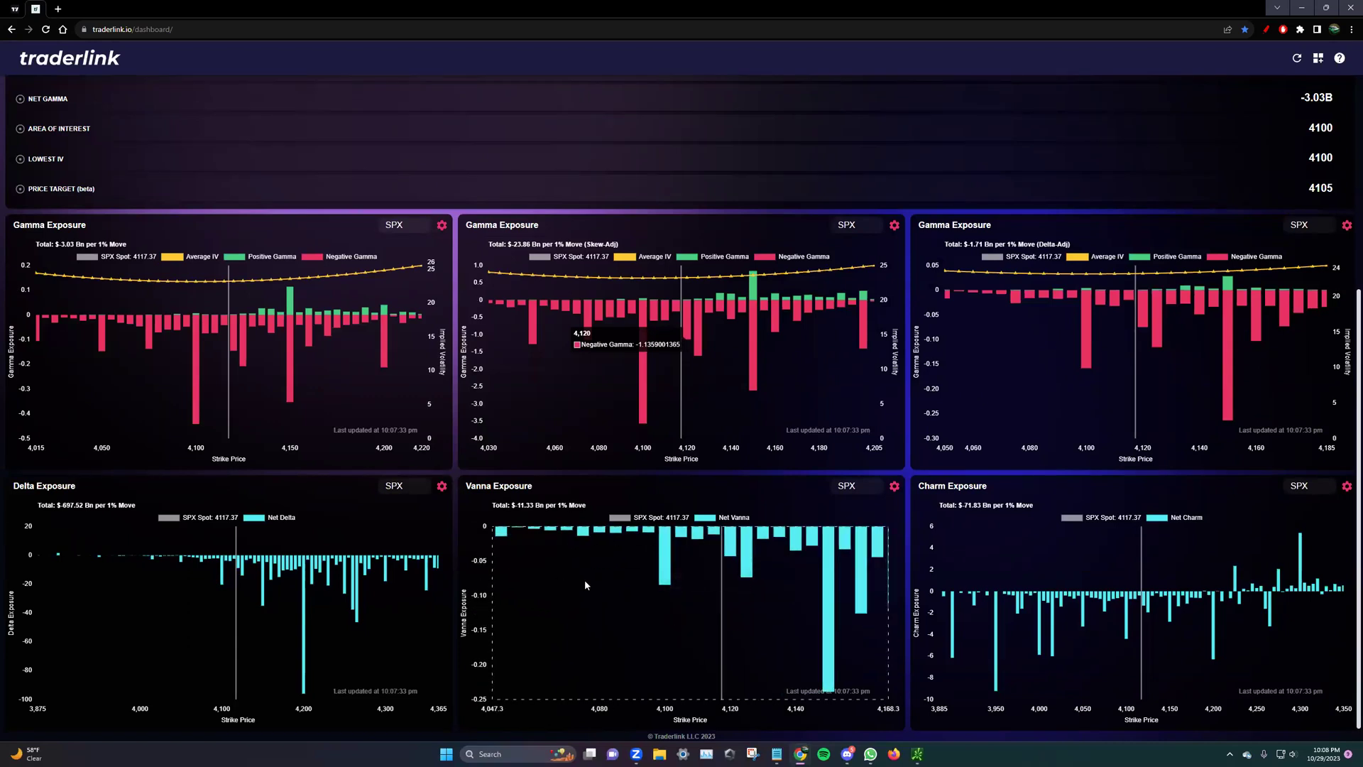
scroll(632, 609, "down", 2)
scroll(649, 621, "down", 2)
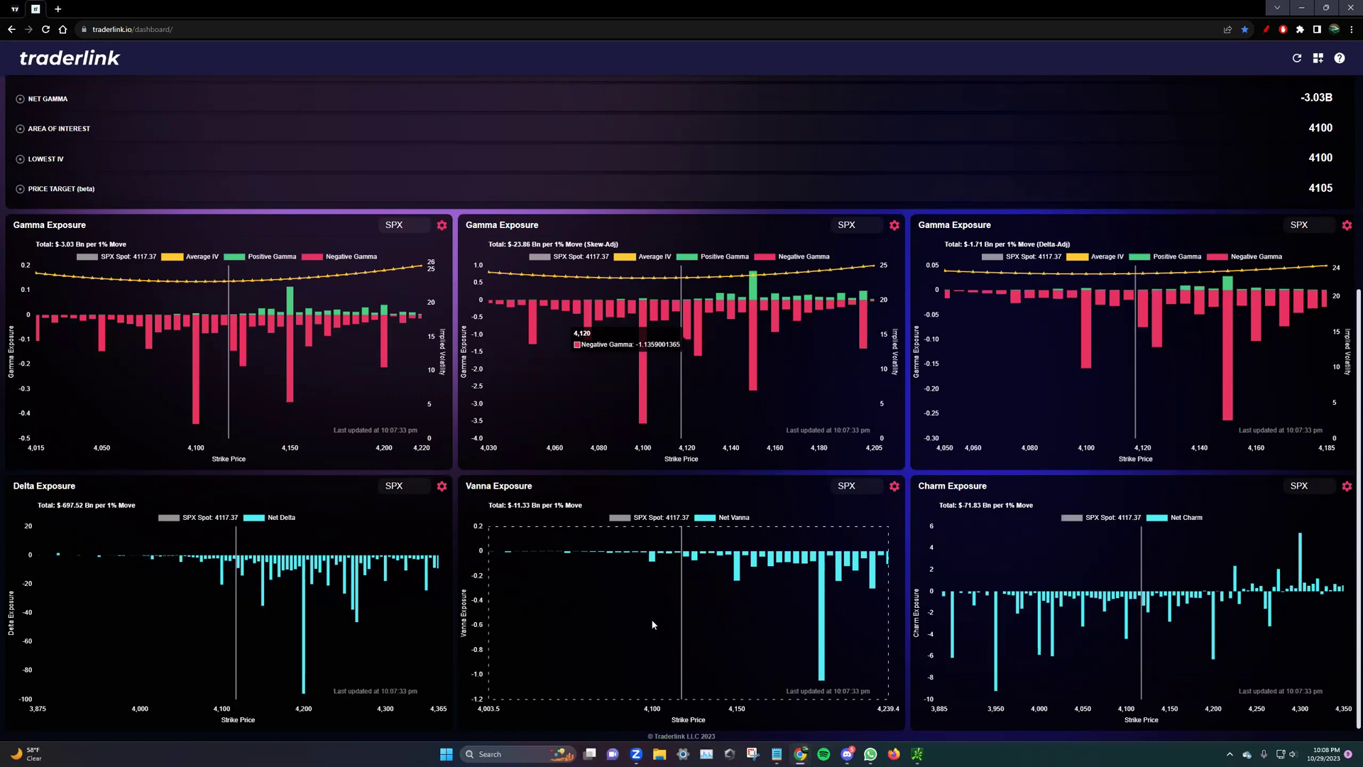
scroll(644, 612, "up", 1)
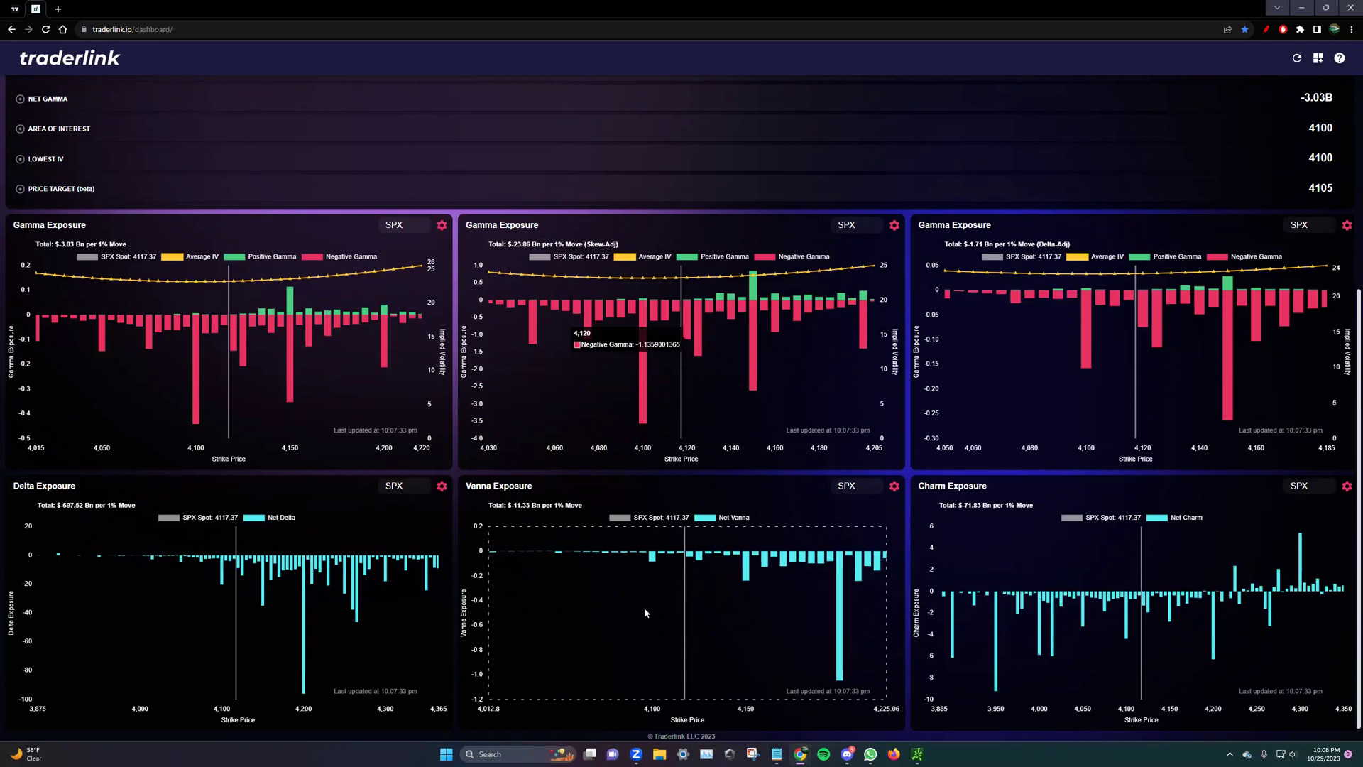
scroll(661, 610, "up", 4)
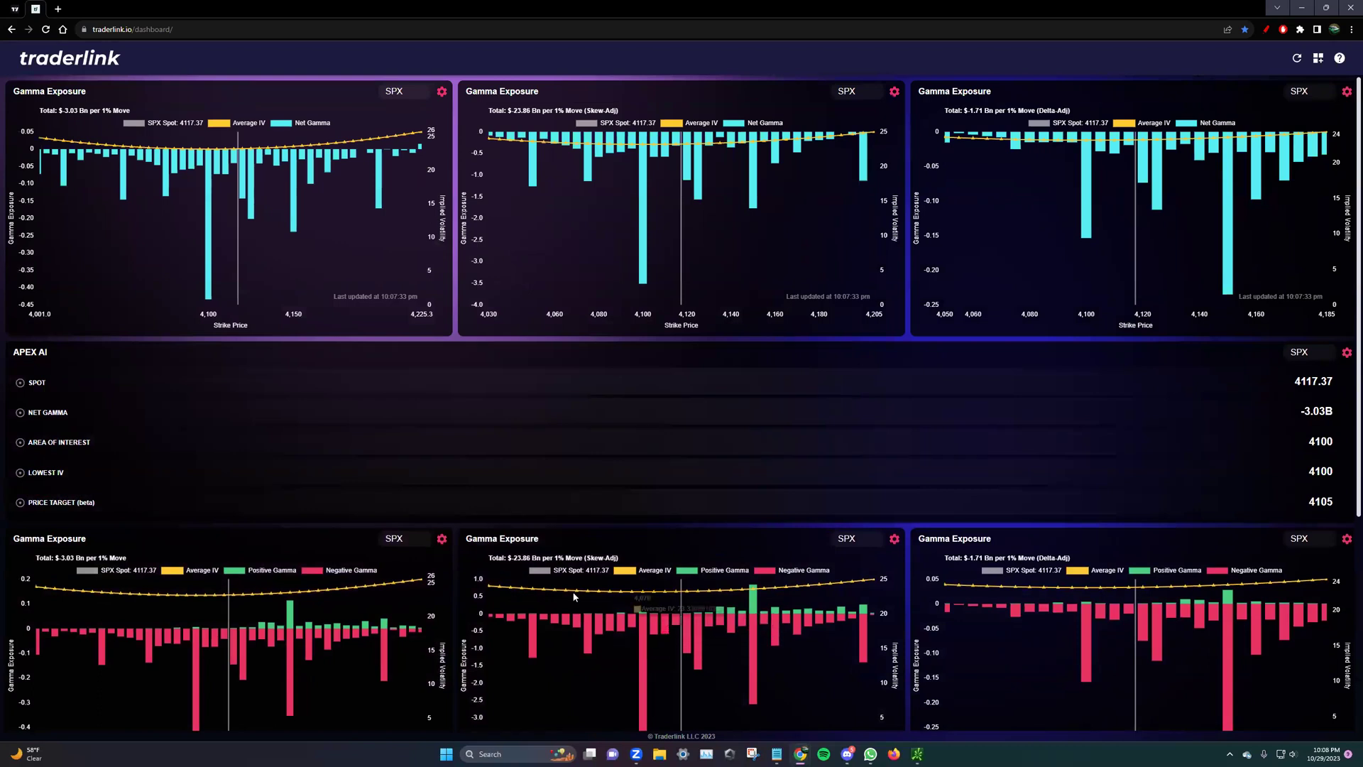
scroll(560, 185, "down", 1)
mouse_move(207, 245)
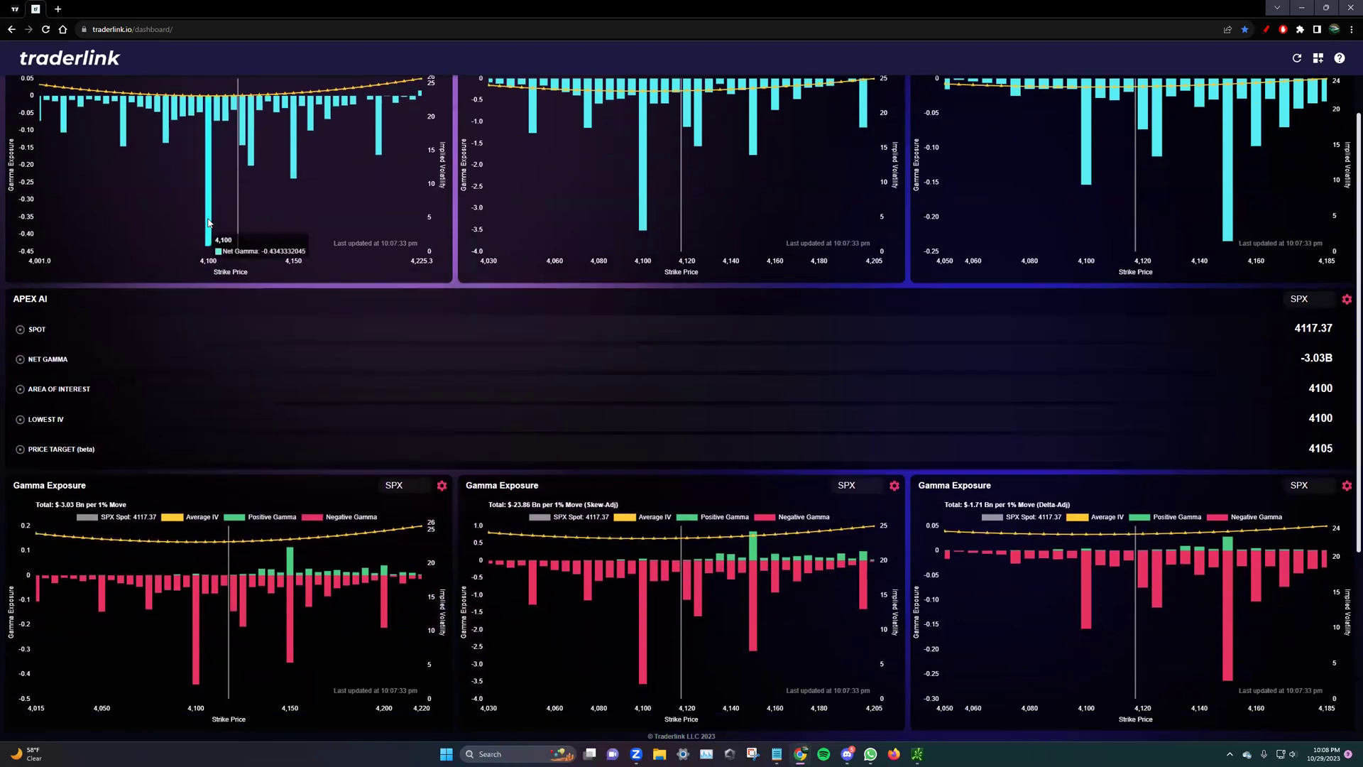